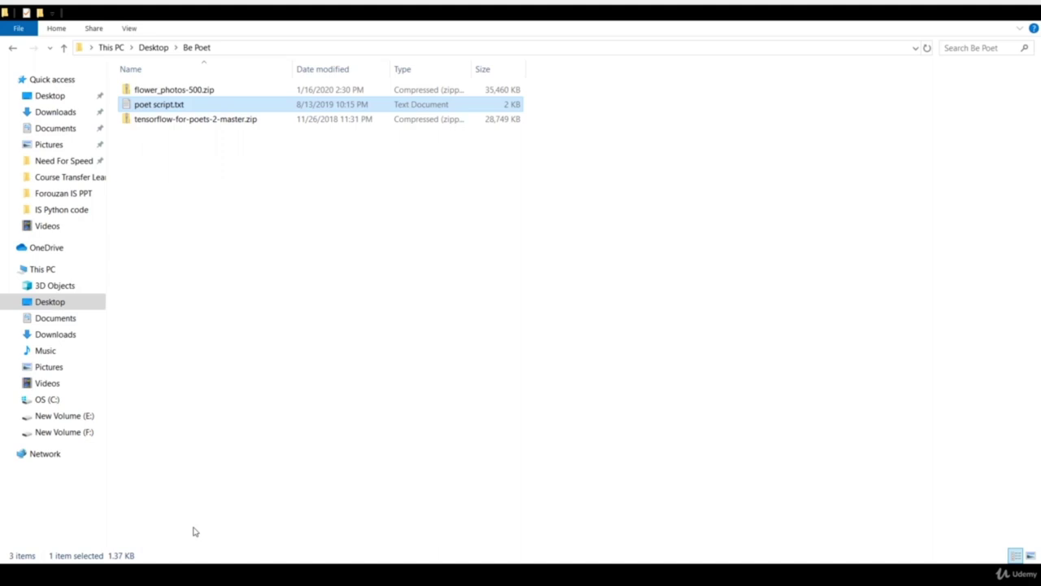
left_click(205, 122)
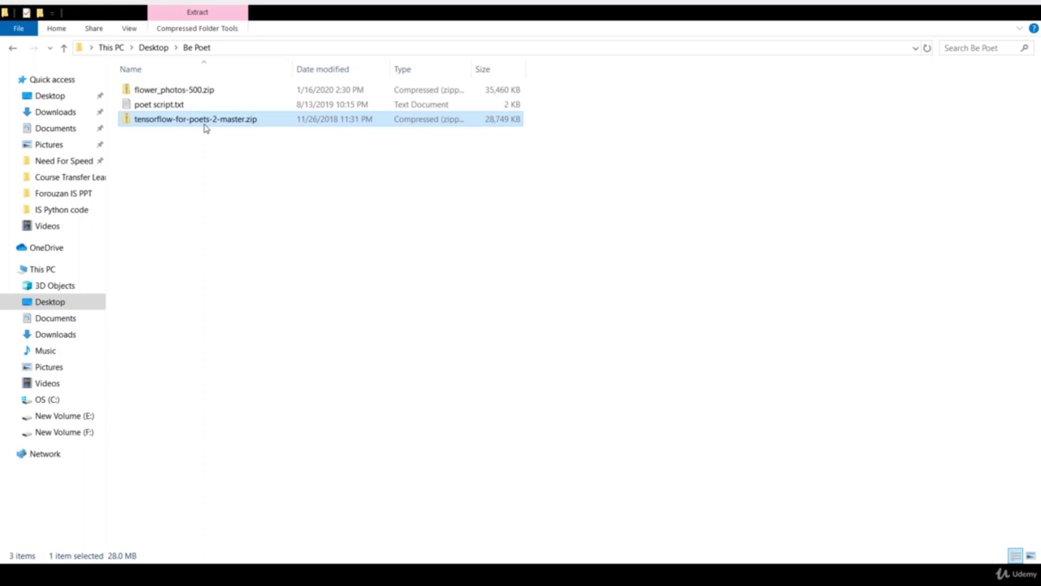
left_click(204, 127)
left_click(203, 186)
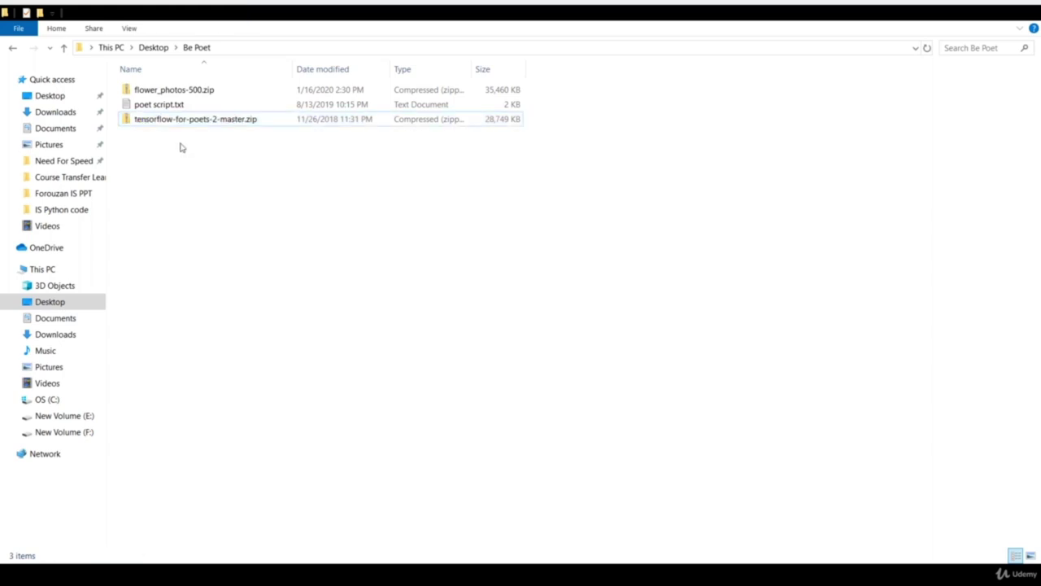
left_click_drag(181, 160, 156, 87)
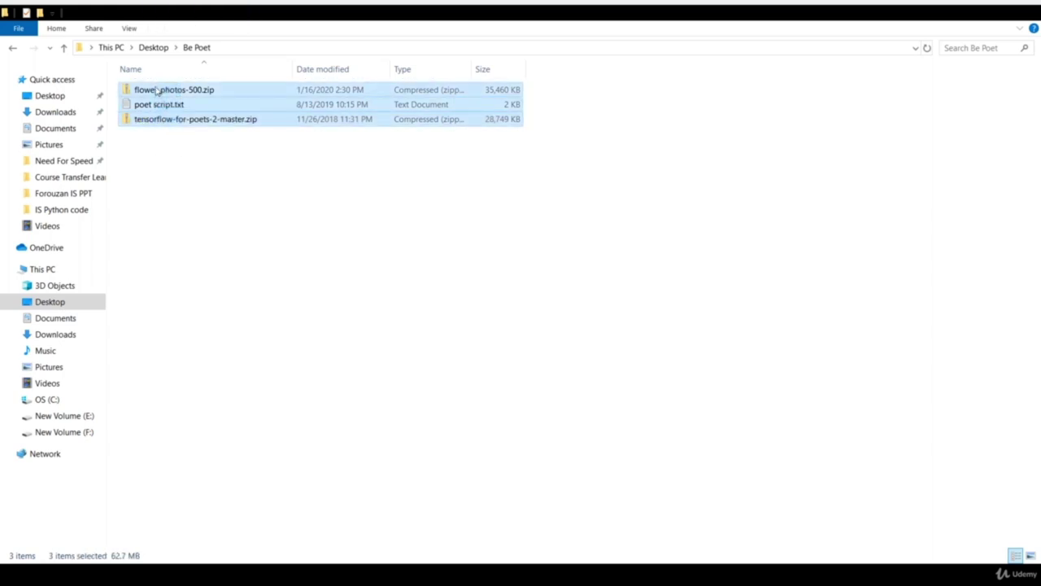
left_click(176, 158)
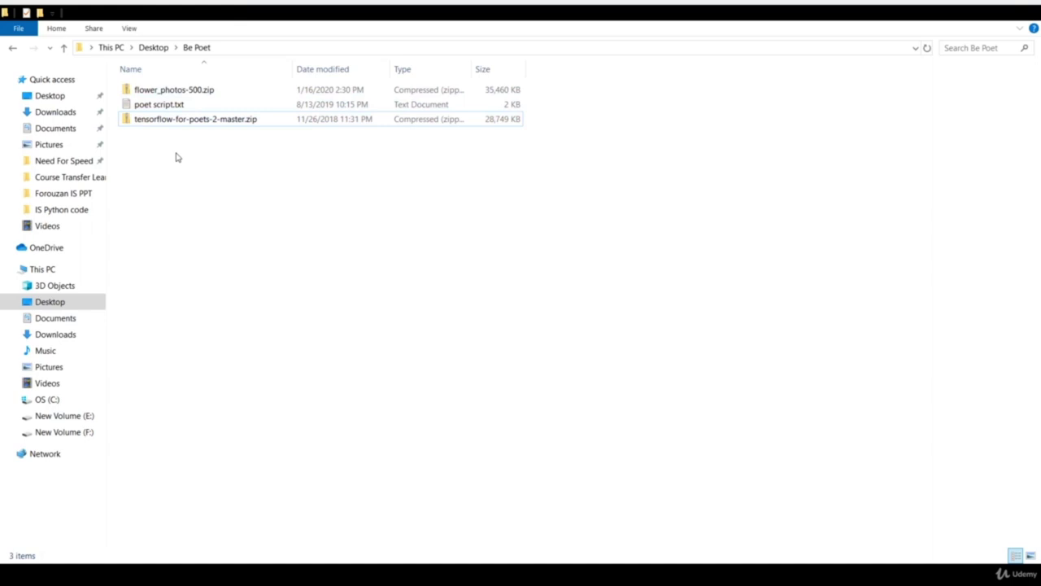
- Extract flower_photos-500.zip in the Be Poet folder and open the flower_photos folder inside the extracted flower_photos-500 folder
left_click(180, 93)
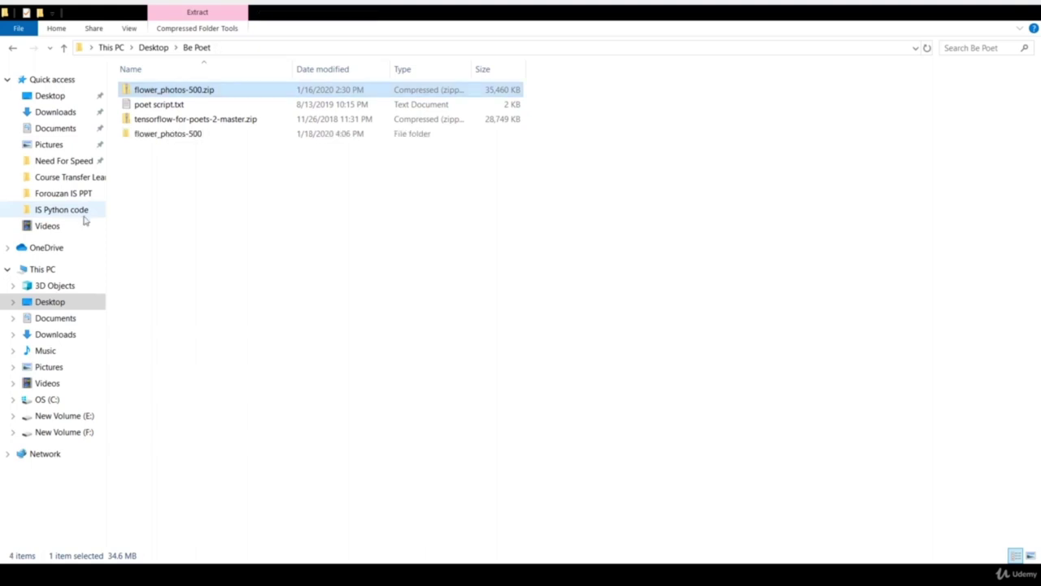
double_click(171, 135)
double_click(162, 96)
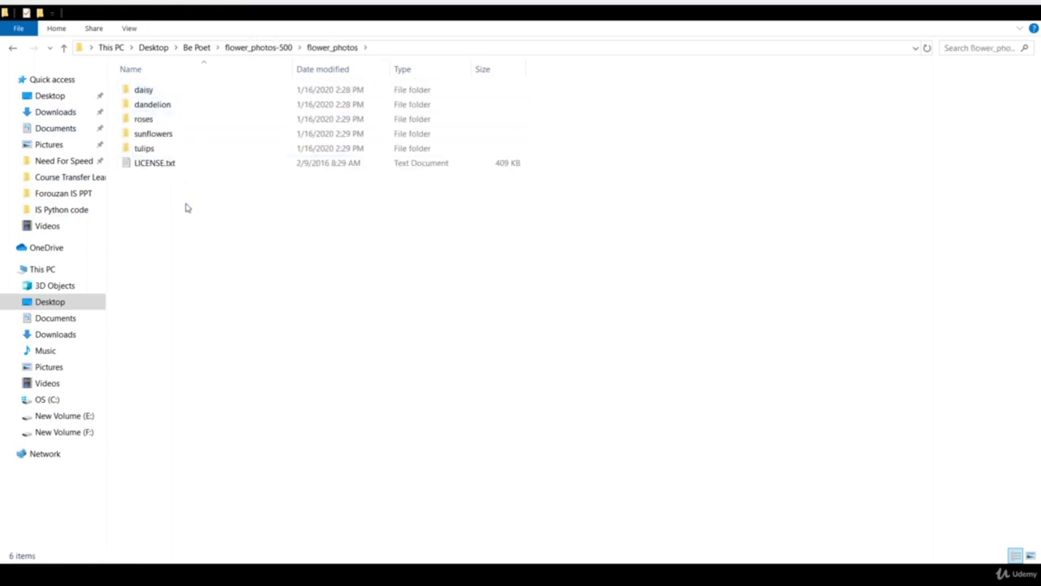
- View the training images in the daisy and dandelion folders, returning to the flower_photos folder
double_click(141, 91)
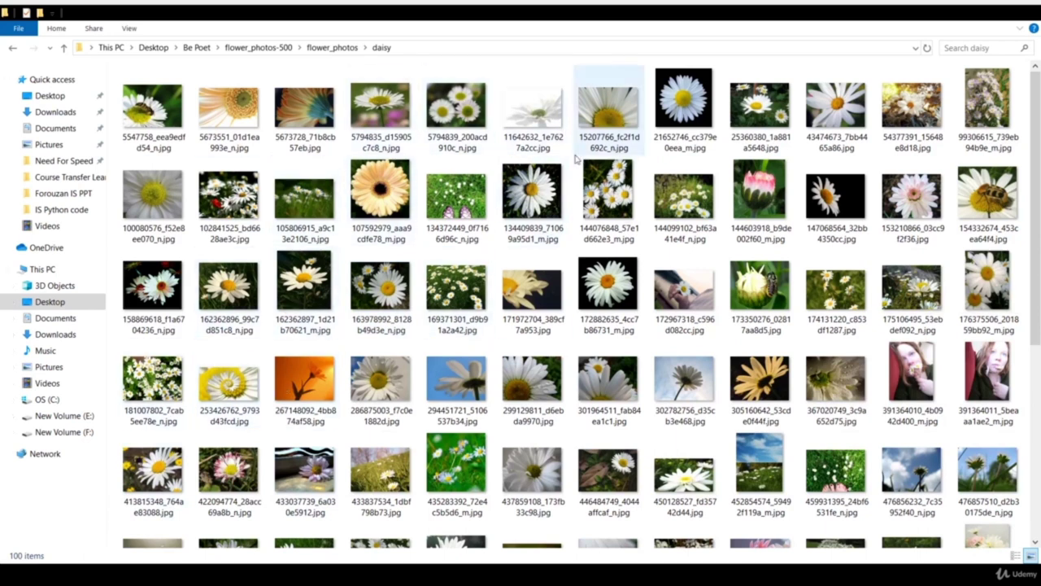
key("BackSpace")
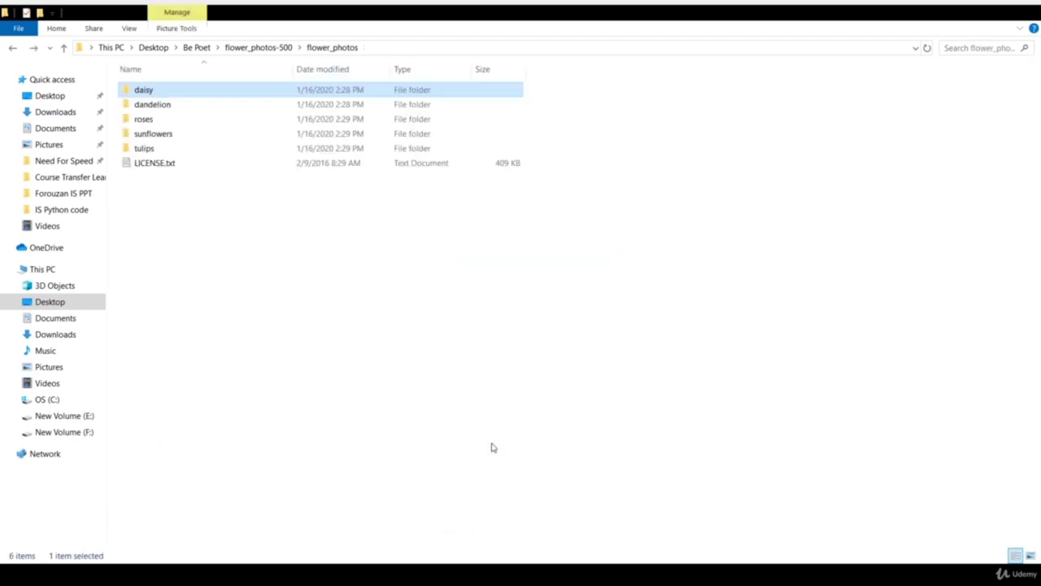
key("Down")
key("Return")
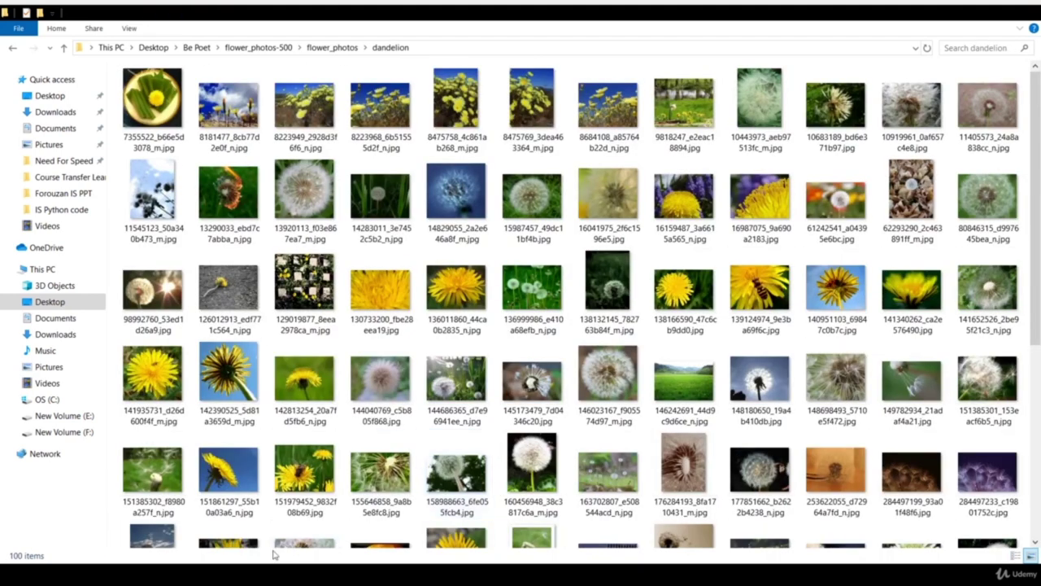
key("BackSpace")
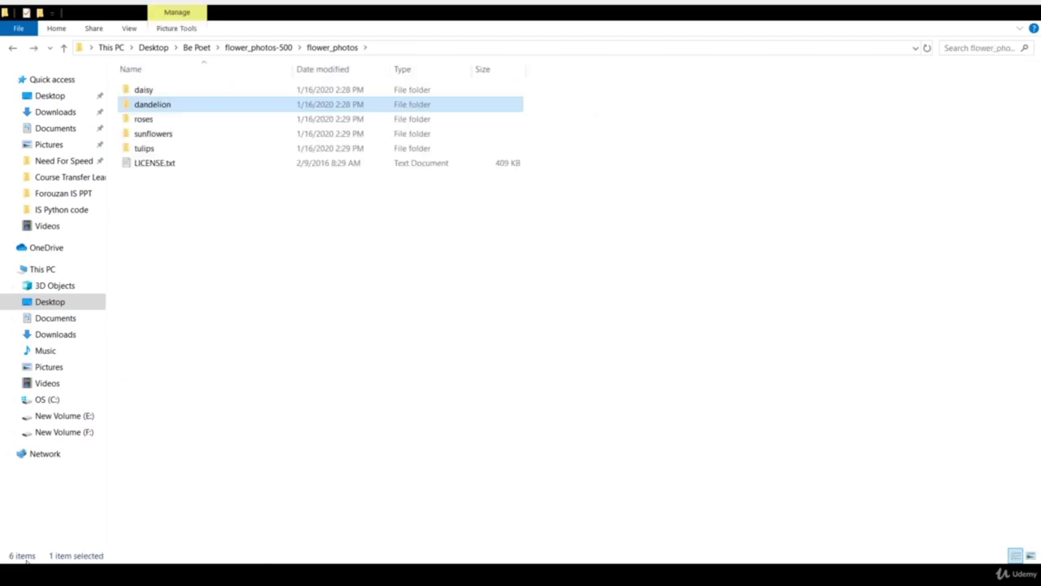
- View the images in the roses folder and return to the flower_photos folder
key("Down")
key("Return")
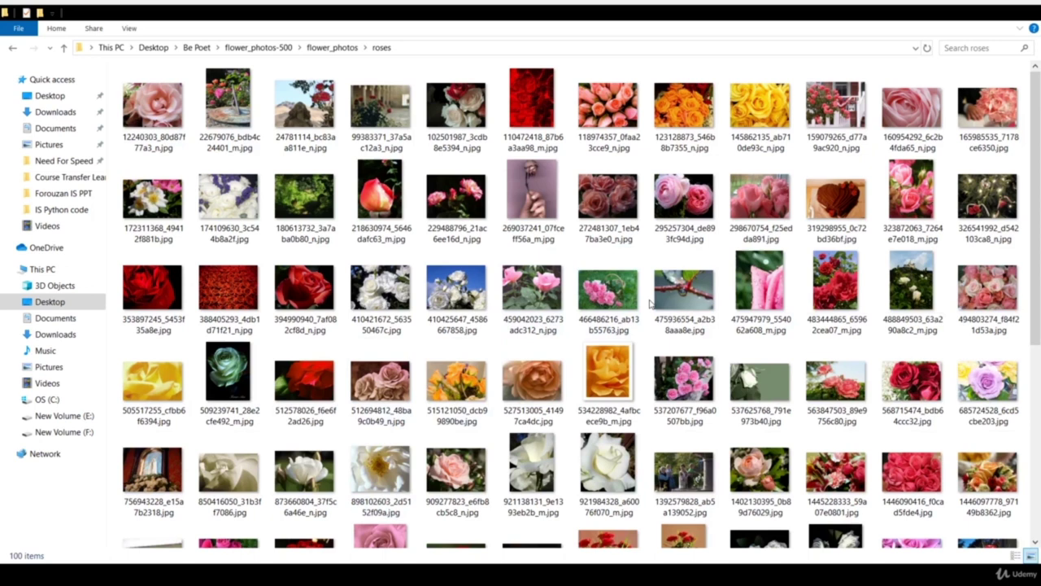
left_click(560, 183)
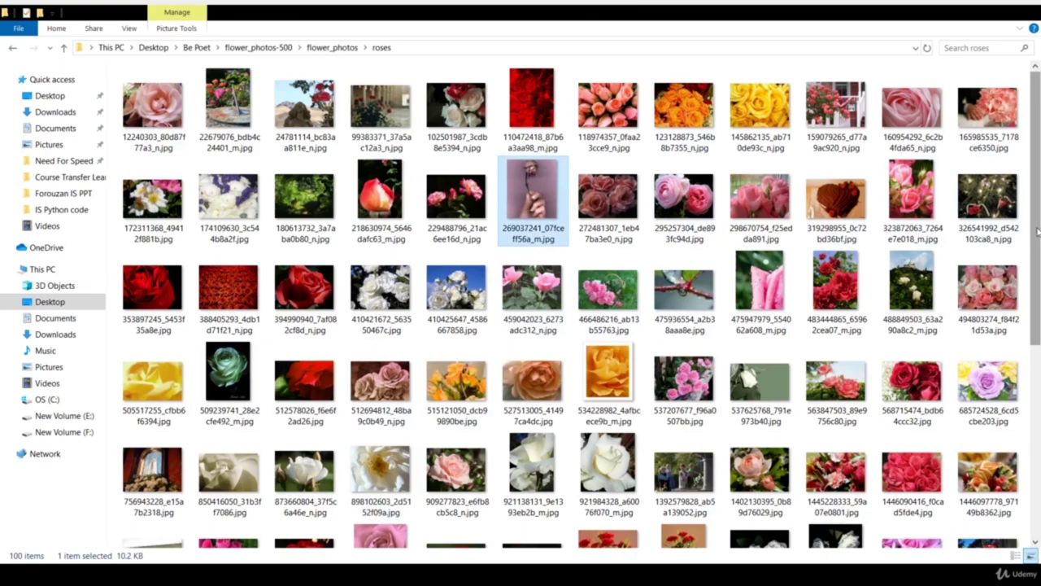
left_click_drag(1038, 233, 1007, 227)
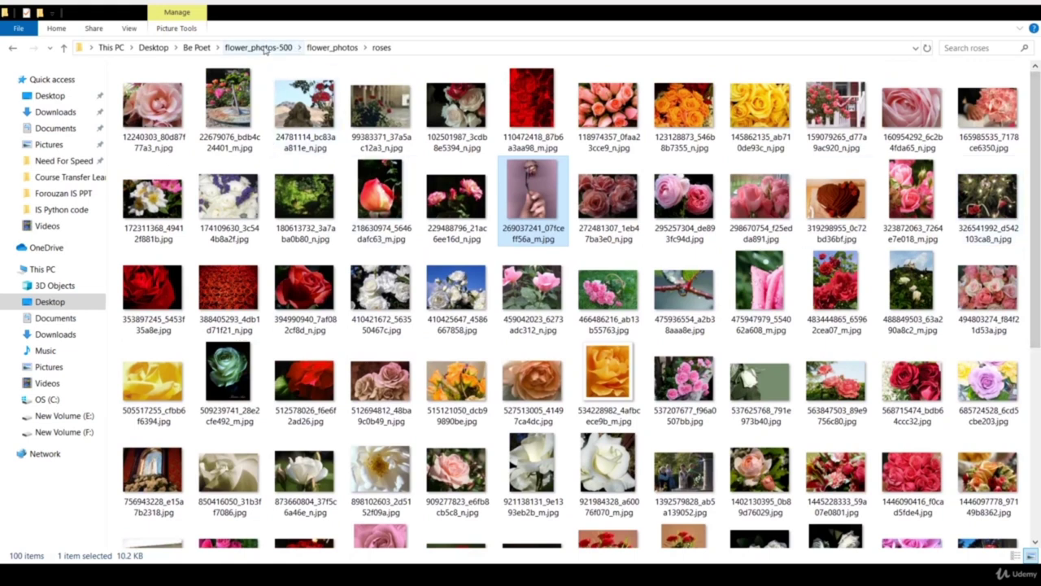
left_click(335, 47)
- Look through the images in the sunflowers folder down to the last row and return to flower_photos
double_click(162, 133)
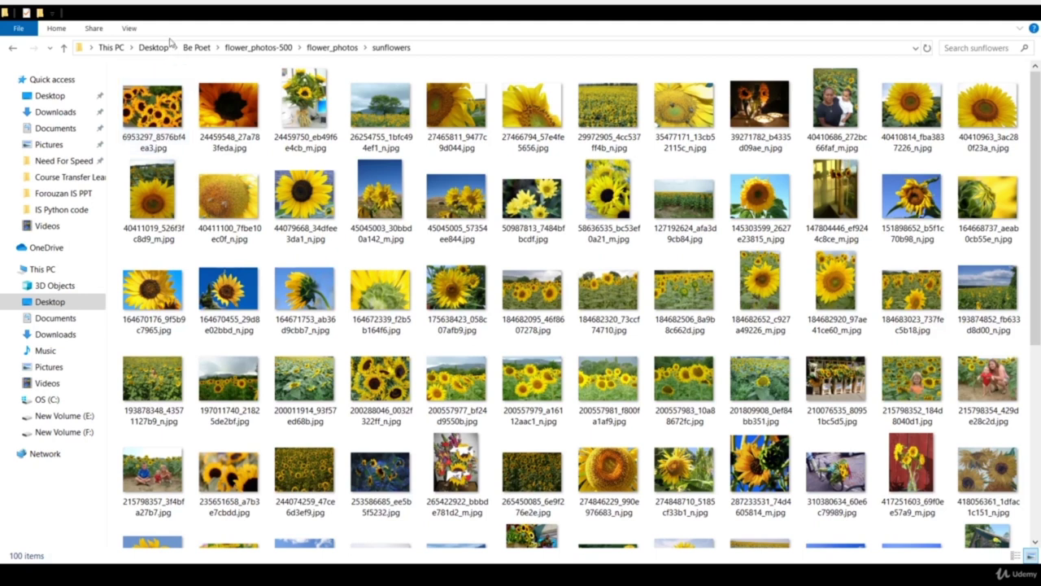
left_click(240, 50)
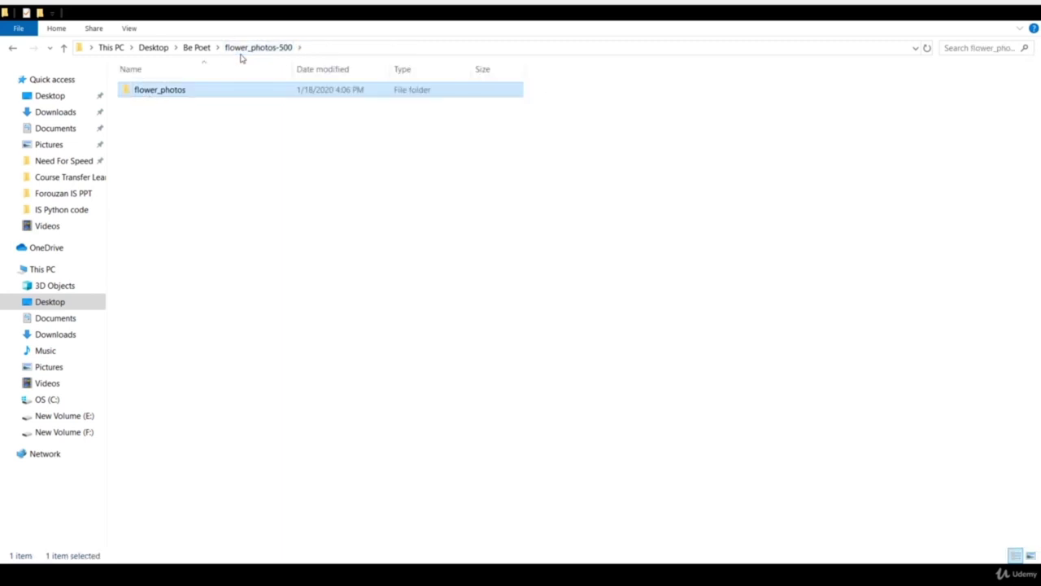
double_click(190, 96)
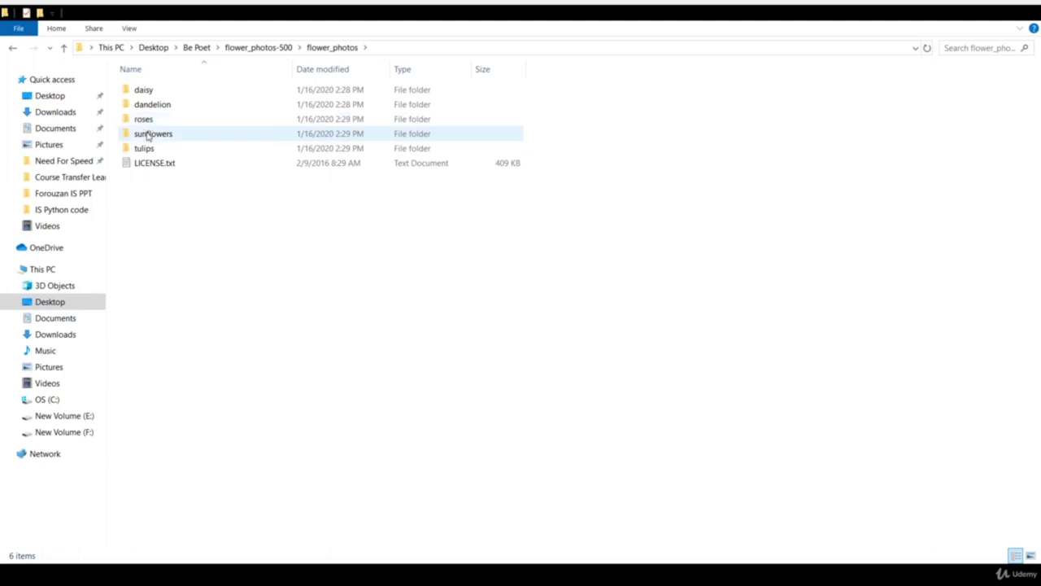
double_click(148, 133)
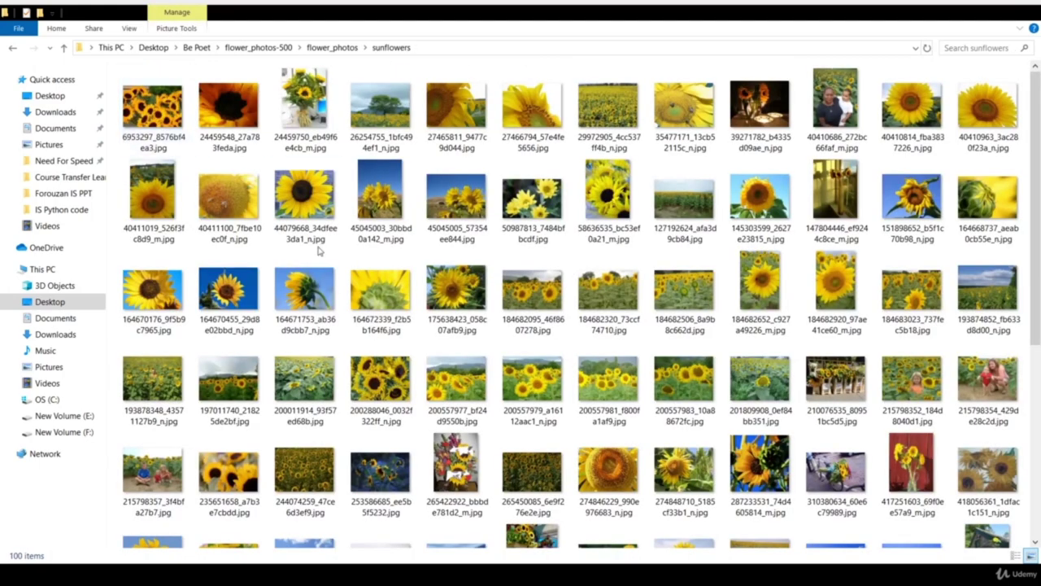
key("Down")
key("Down")
key("Down")
key("Down")
key("Down")
key("Down")
key("Down")
key("Down")
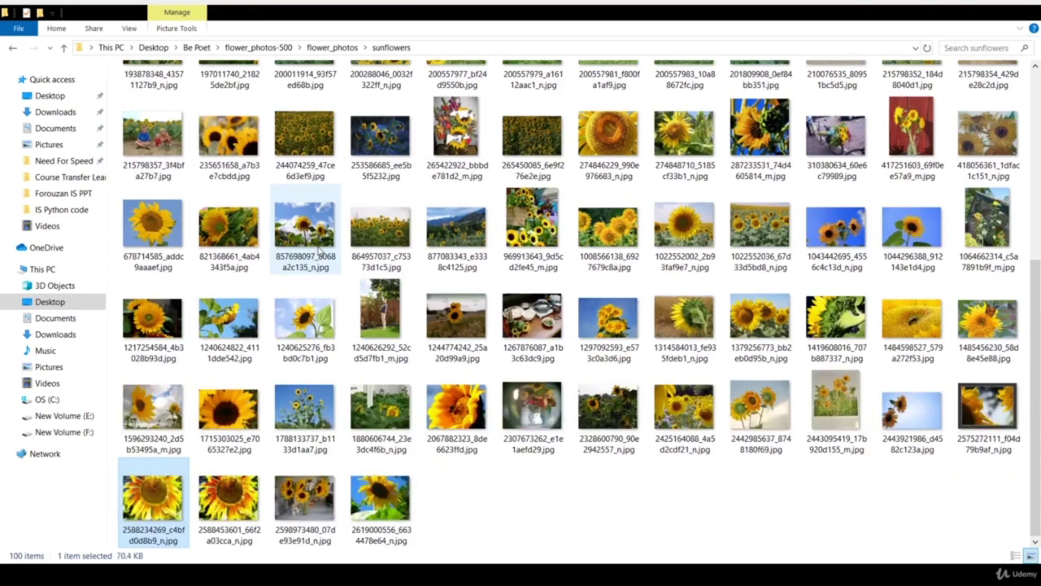
key("BackSpace")
- Look through the images in the tulips folder to the end and return to flower_photos
key("Down")
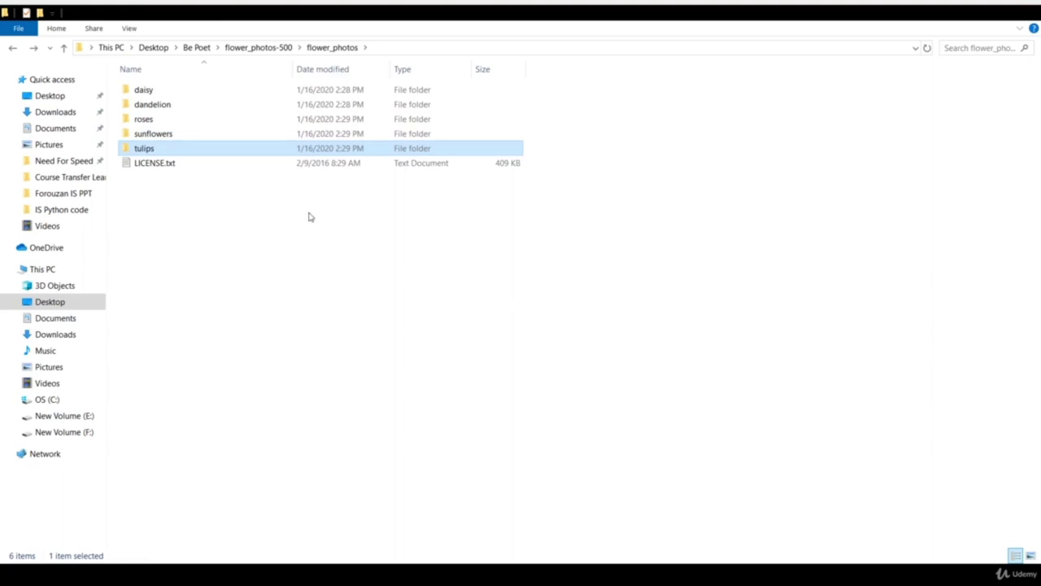
double_click(270, 152)
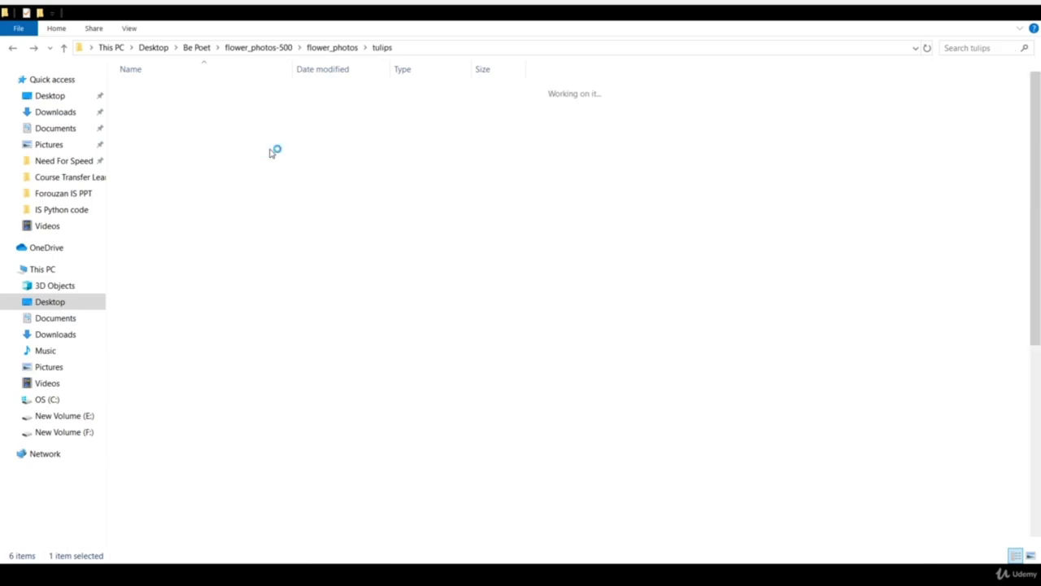
key("Down")
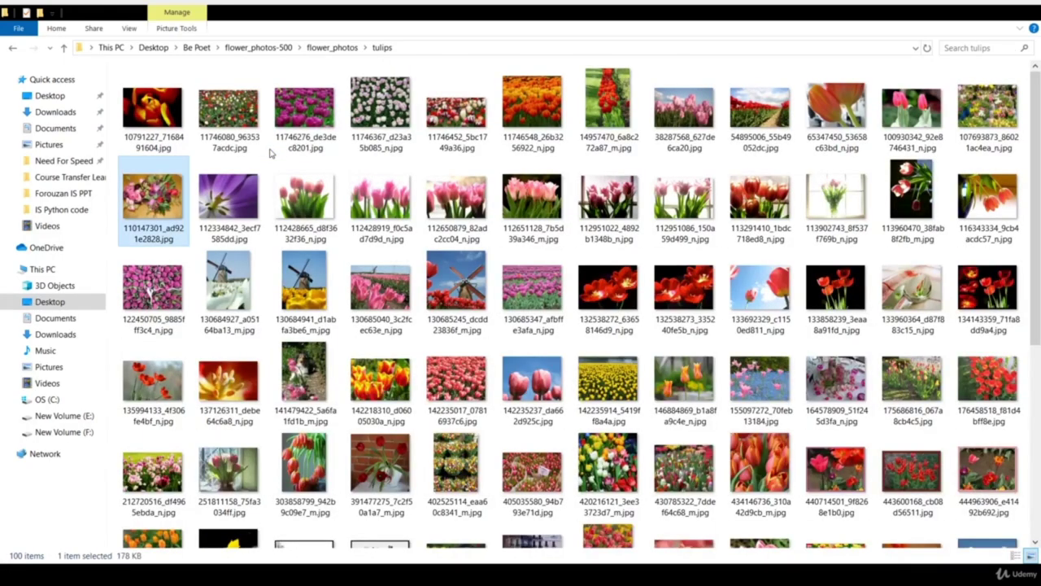
key("Page_Down")
key("Page_Down")
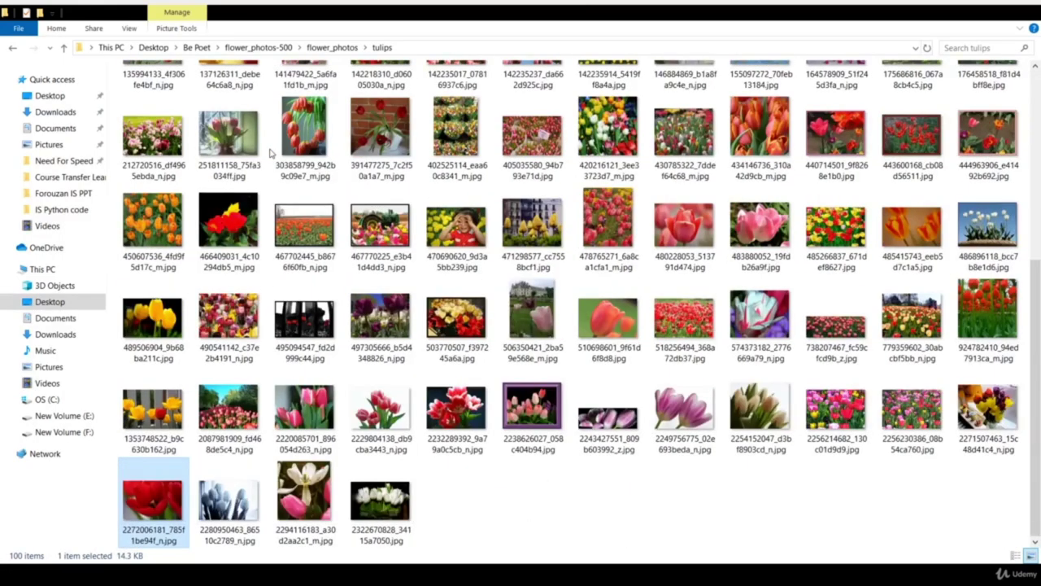
key("BackSpace")
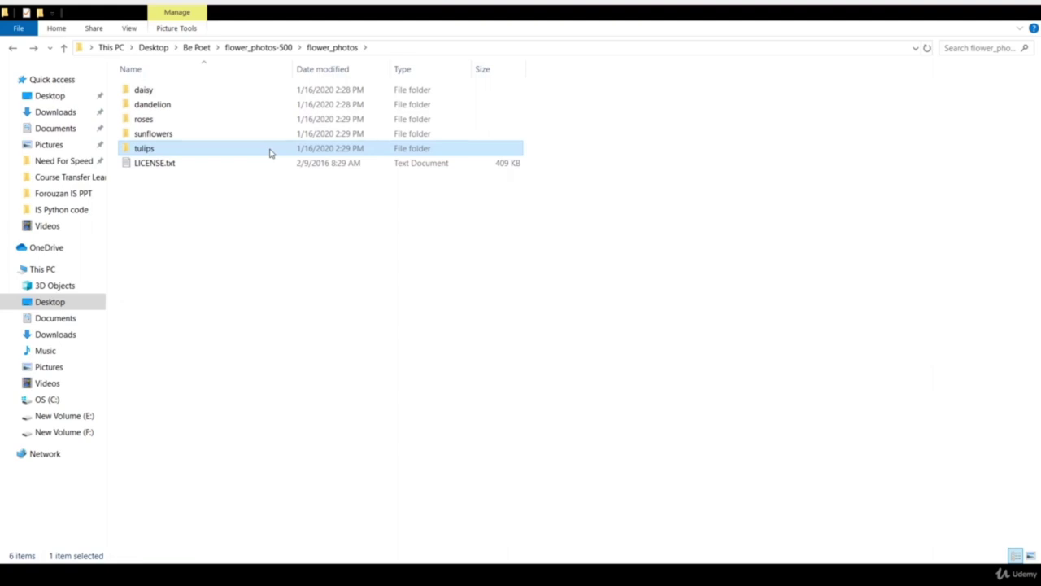
- Review the flower class folders in flower_photos and return to the Be Poet folder
key("Up")
key("Up")
key("Up")
key("Up")
key("BackSpace")
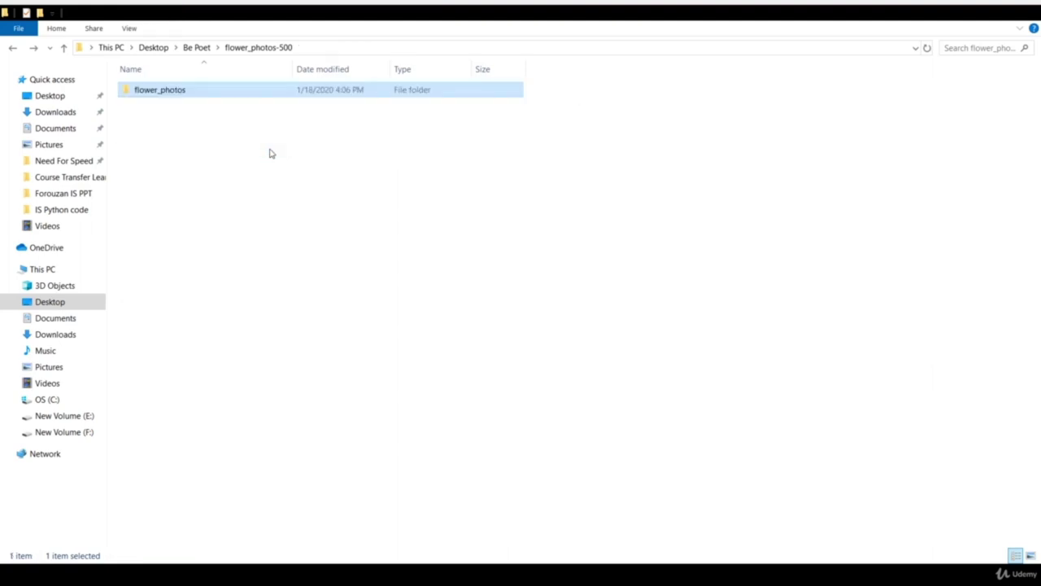
key("Return")
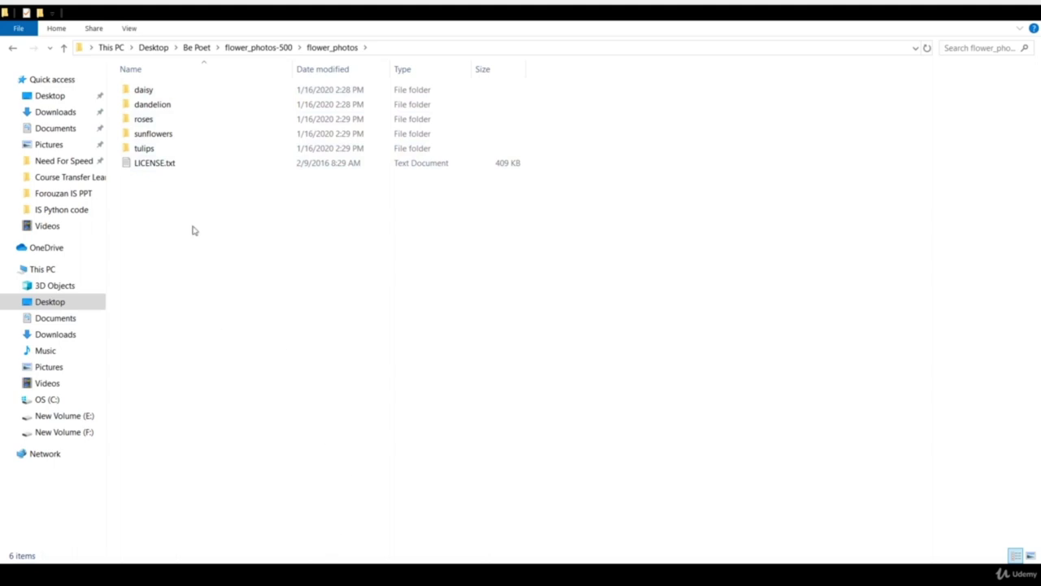
left_click(195, 48)
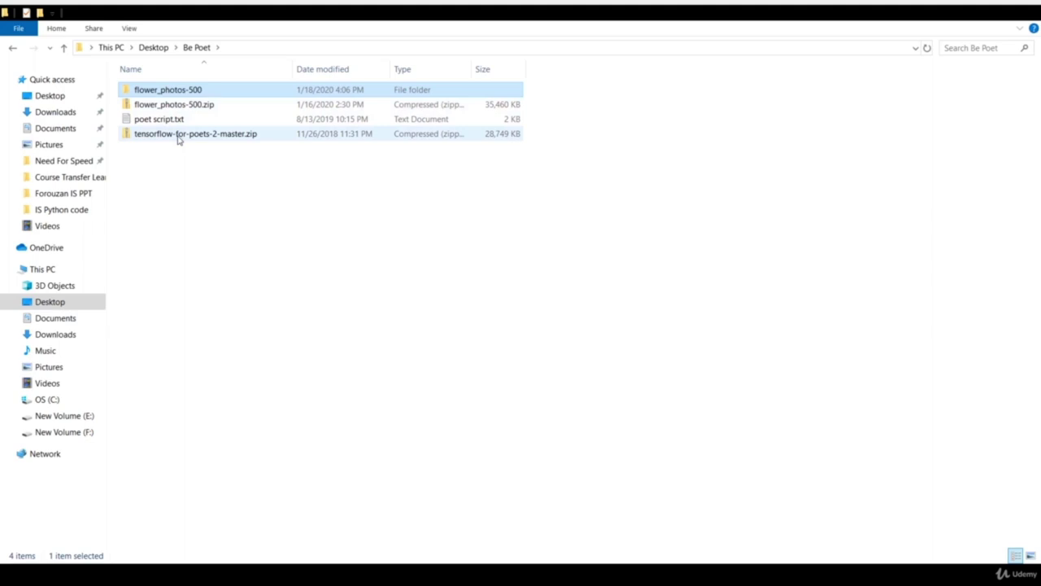
- Open the scripts folder inside tensorflow-for-poets-2-master.zip and locate retrain.py and label_image.py
double_click(179, 135)
double_click(163, 90)
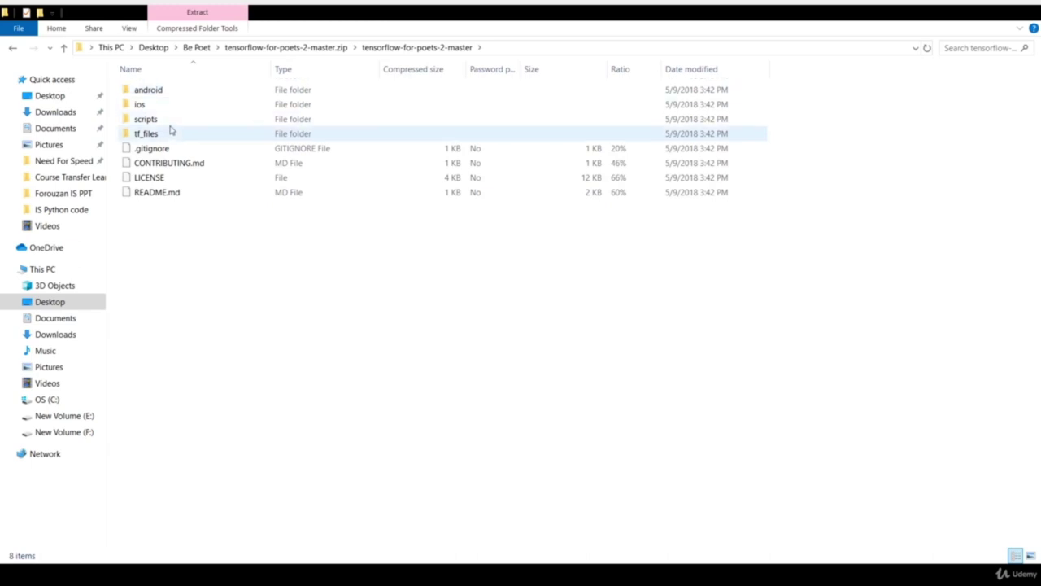
double_click(169, 122)
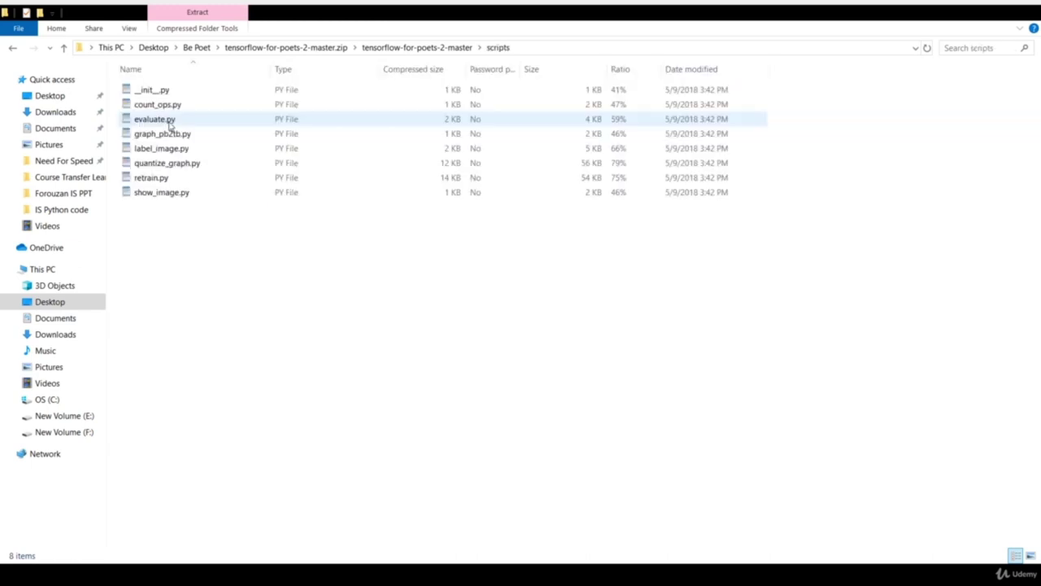
left_click(167, 180)
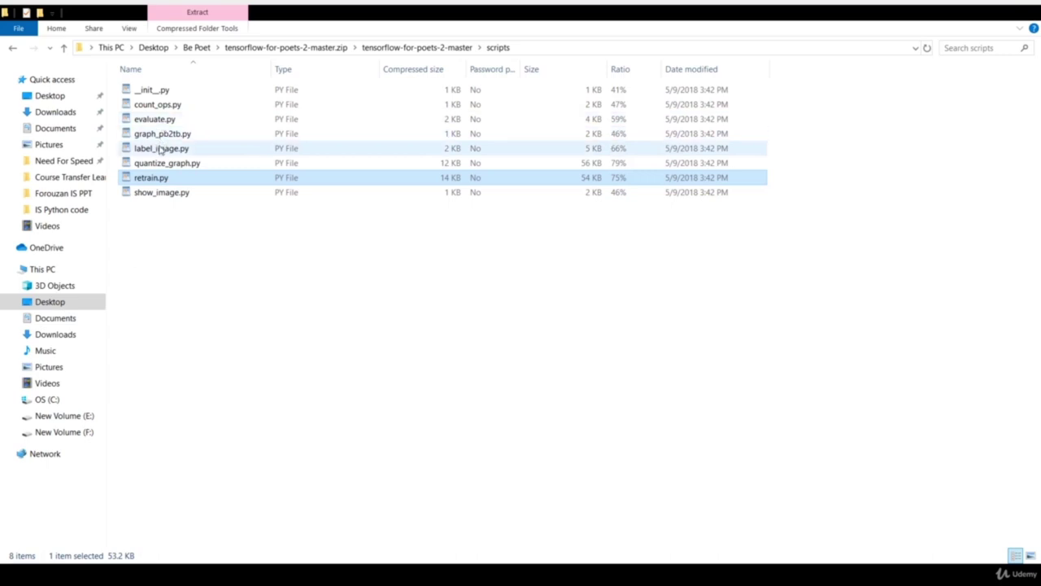
left_click(160, 149)
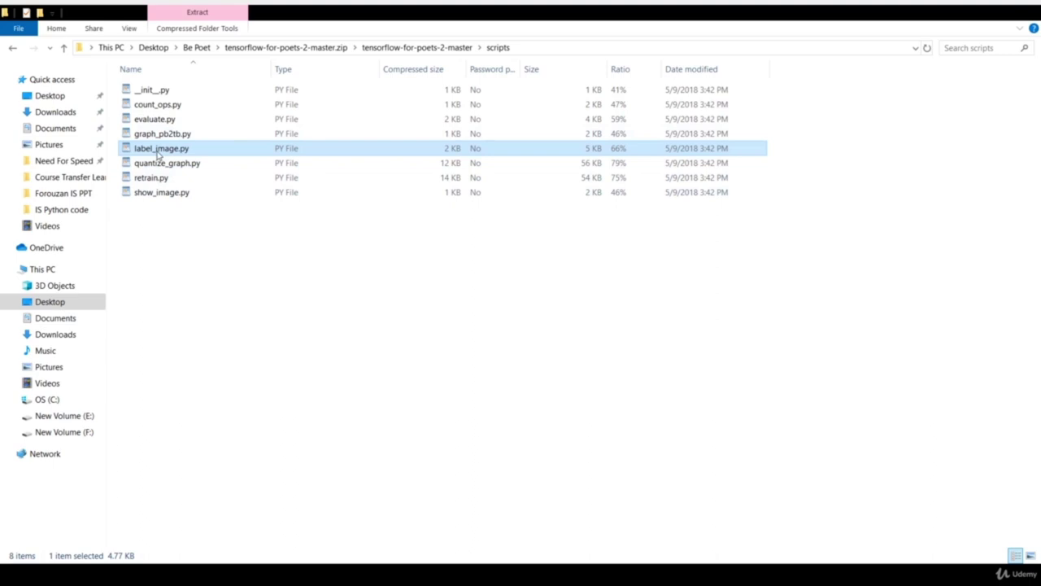
left_click(159, 178)
left_click(160, 150)
- Extract tensorflow-for-poets-2-master.zip in the Be Poet folder and open poet script.txt
key("BackSpace")
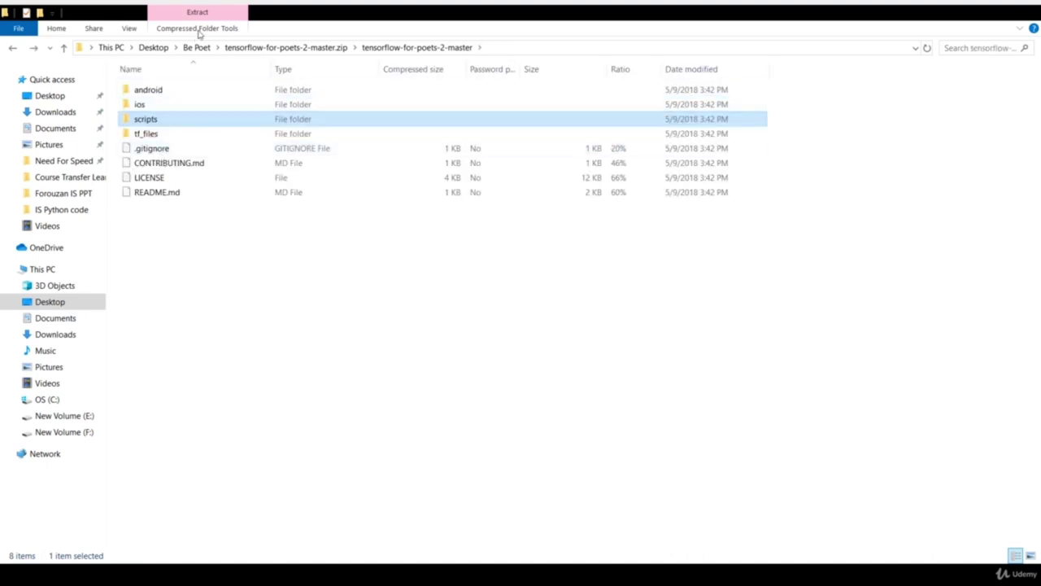
left_click(196, 47)
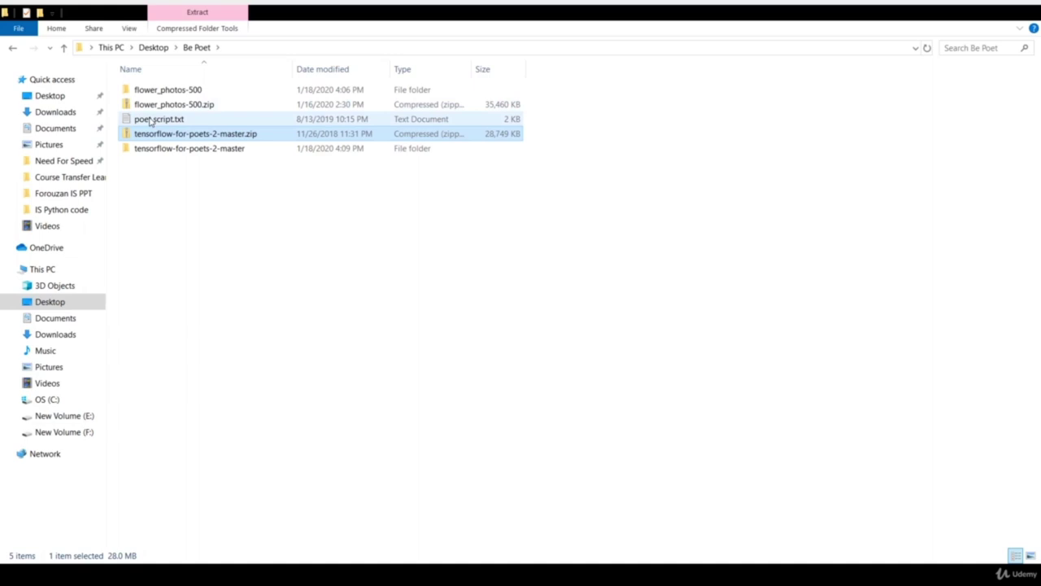
double_click(150, 120)
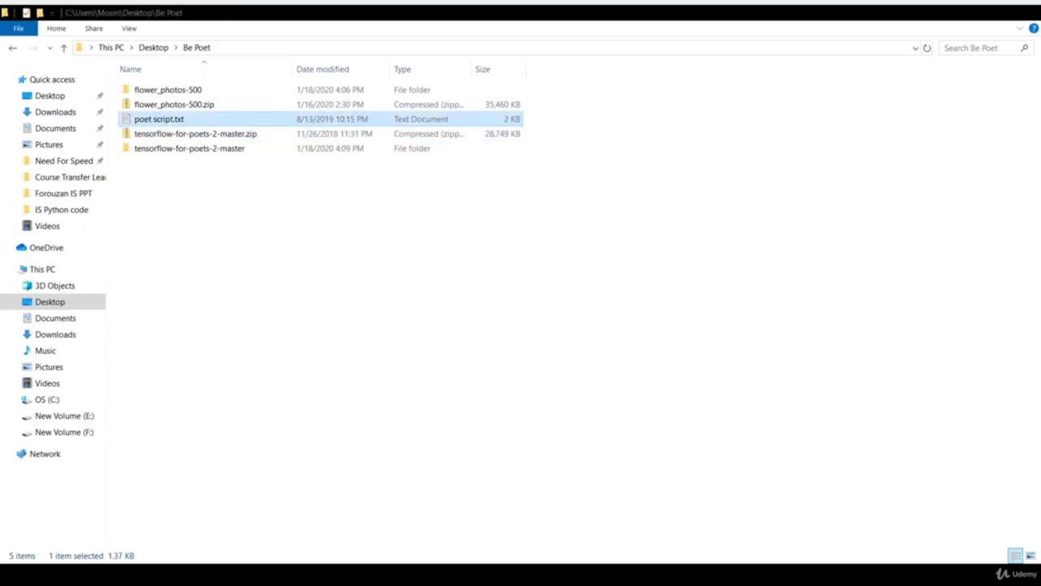
- Switch to Firefox and select the web address of the TensorFlow For Poets codelab
left_click(716, 41)
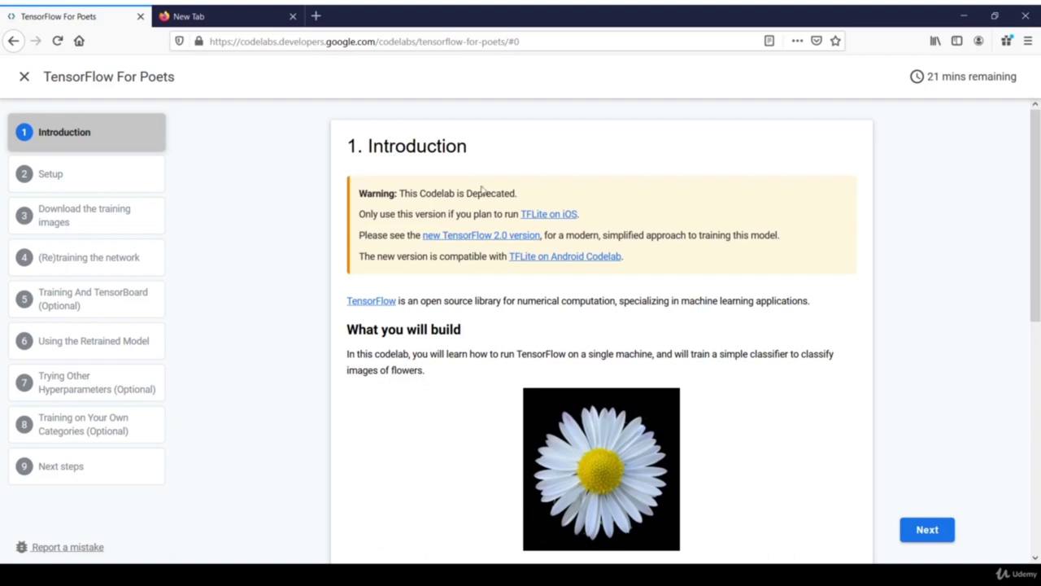
left_click(459, 42)
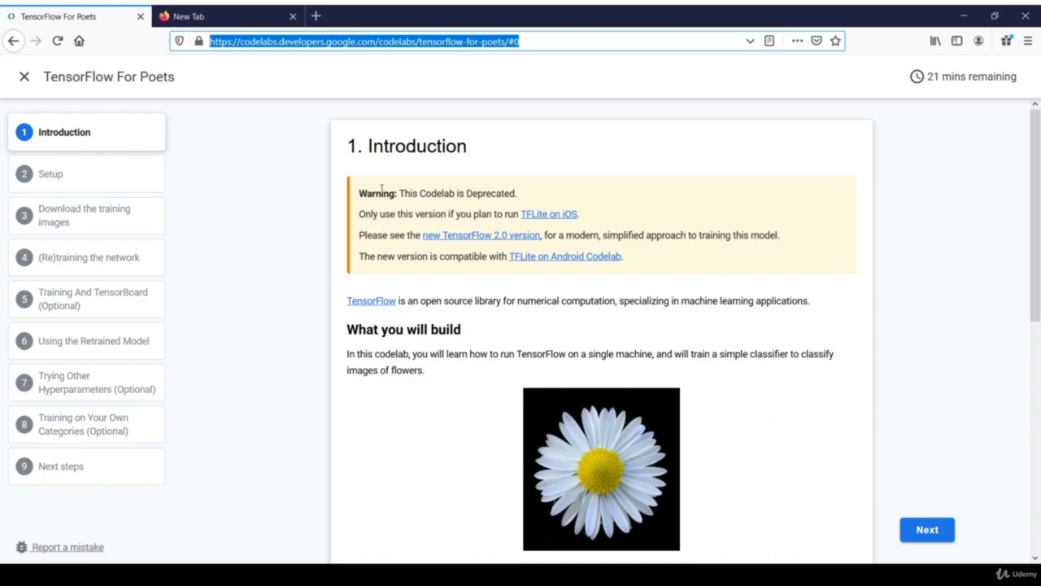
- Read the codelab's Introduction section, highlighting the deprecation warning, the flower classification scores and the ImageNet transfer learning notes
left_click_drag(375, 194, 523, 195)
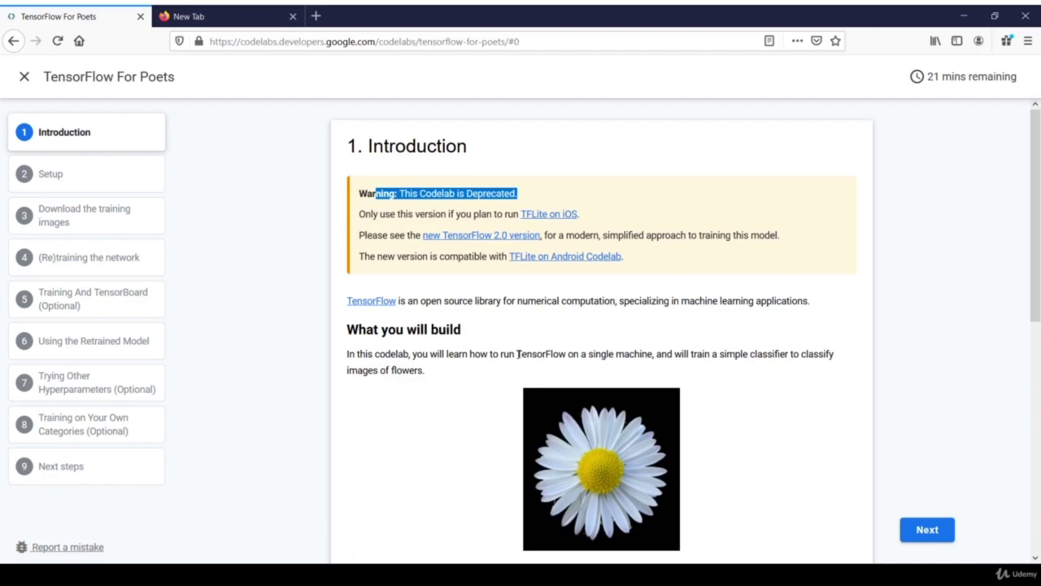
scroll(1036, 276, "down", 2)
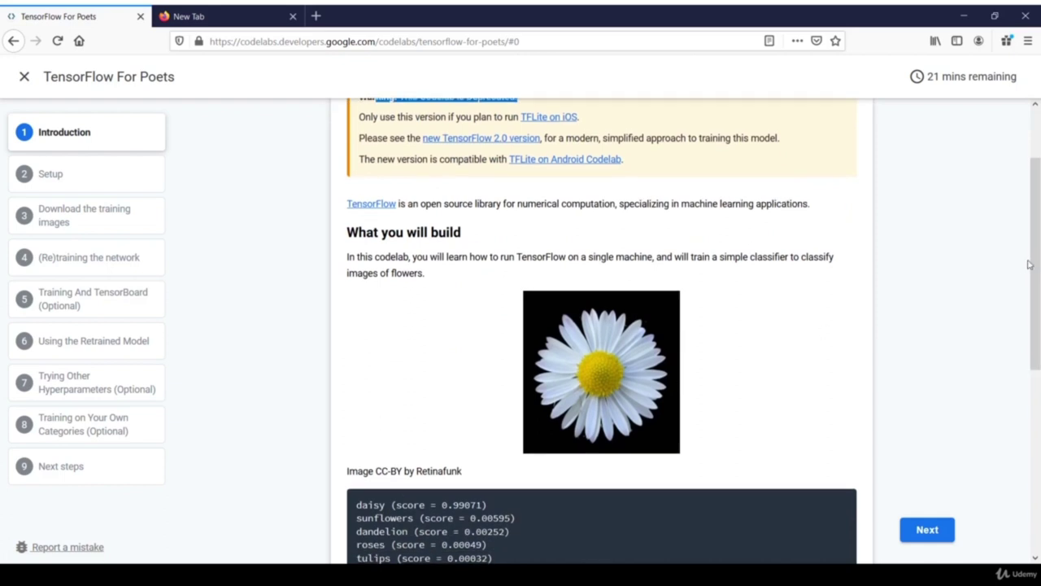
scroll(1029, 265, "down", 3)
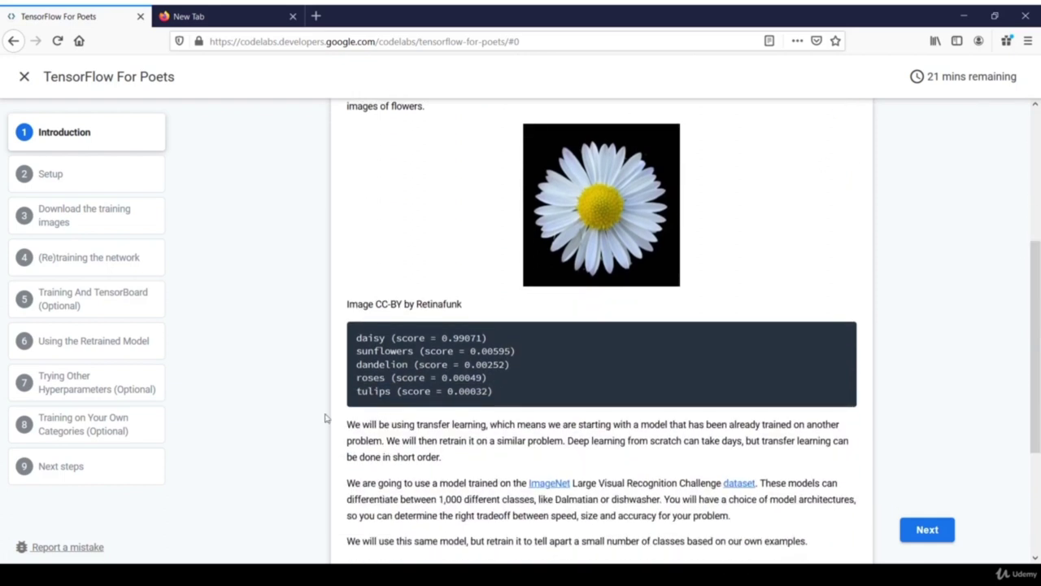
left_click_drag(357, 338, 513, 391)
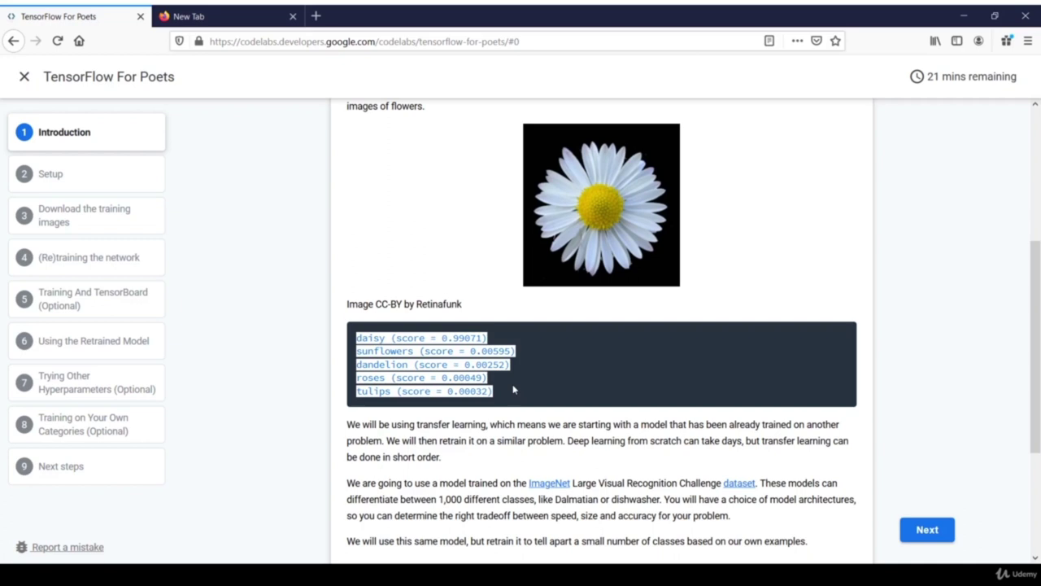
left_click(445, 486)
left_click_drag(445, 487, 578, 483)
left_click(460, 524)
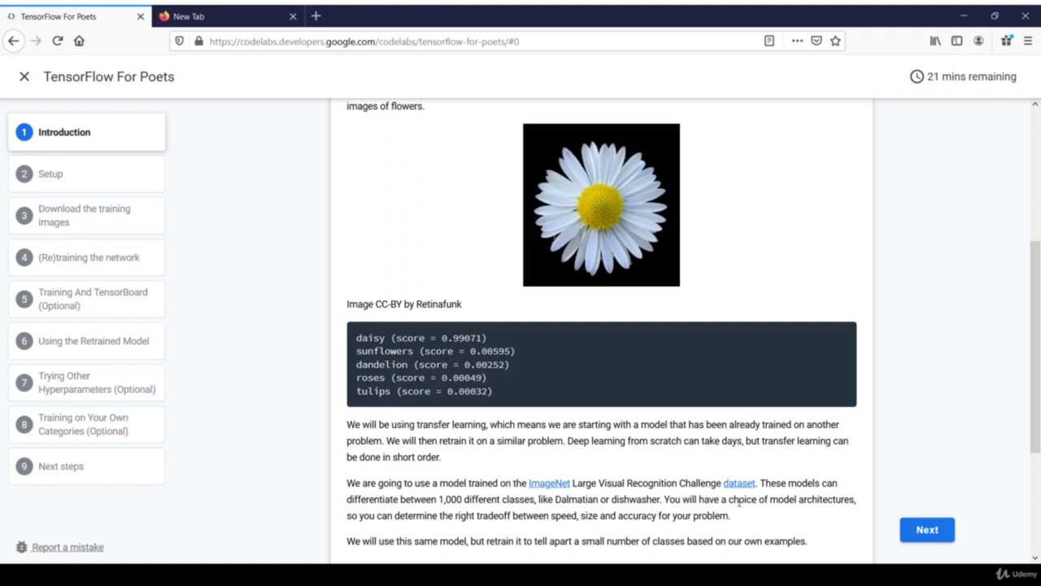
left_click_drag(1035, 319, 1038, 416)
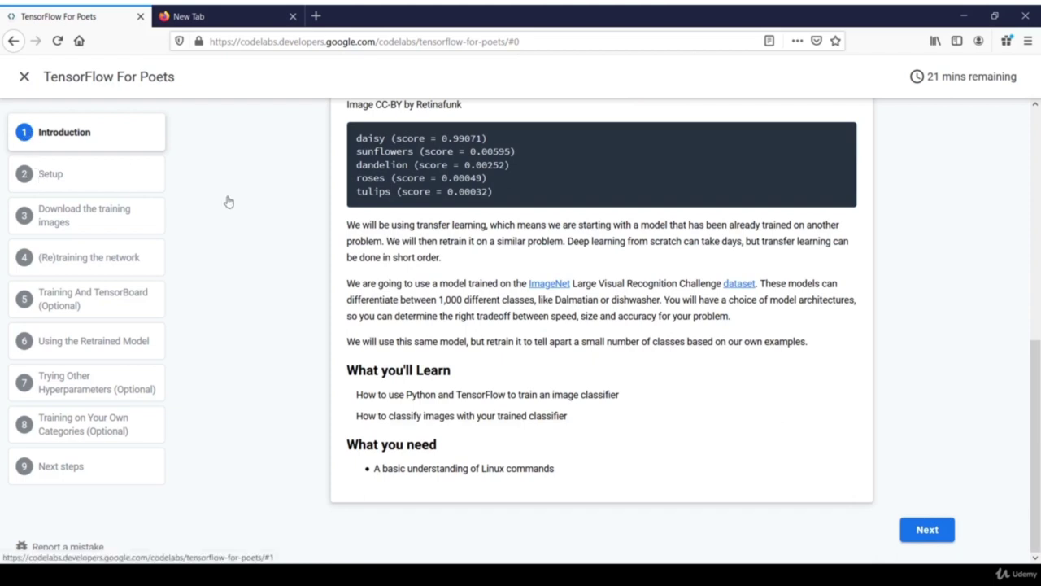
left_click_drag(356, 138, 493, 189)
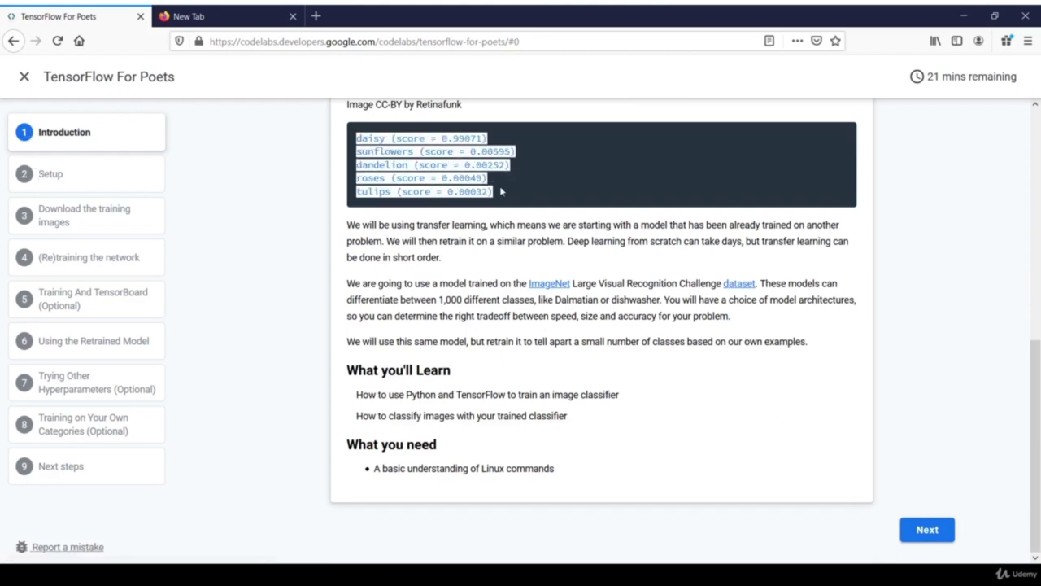
- Review the TensorFlow installation heading in the Setup section and open the Download the training images section
left_click(39, 180)
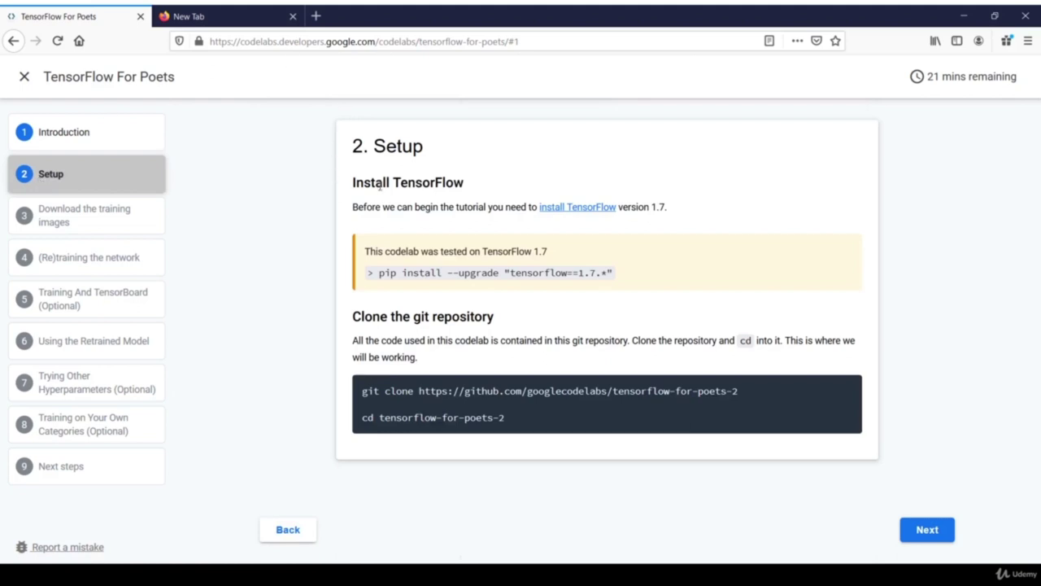
left_click_drag(353, 180, 476, 176)
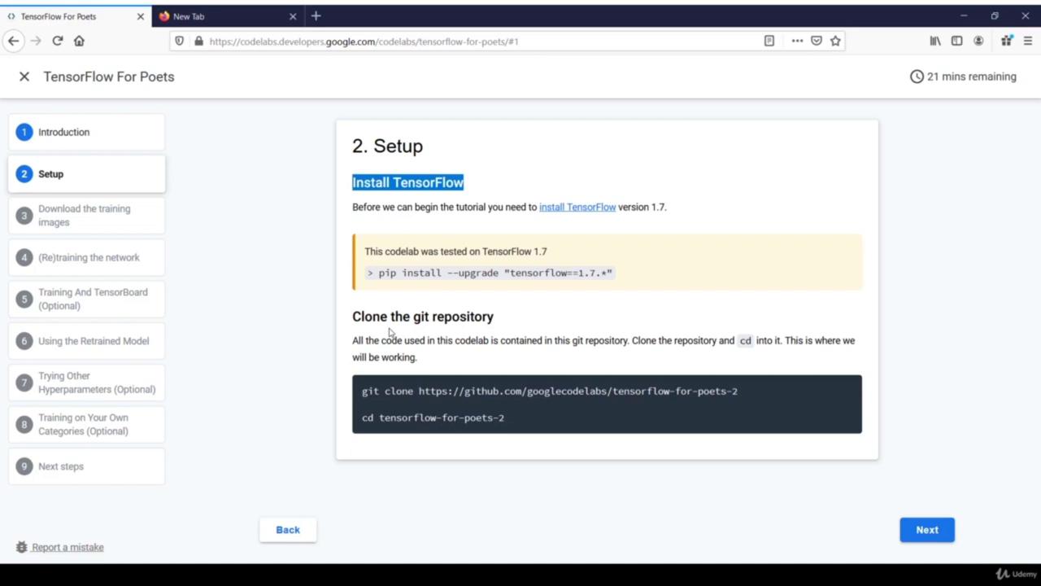
left_click(77, 220)
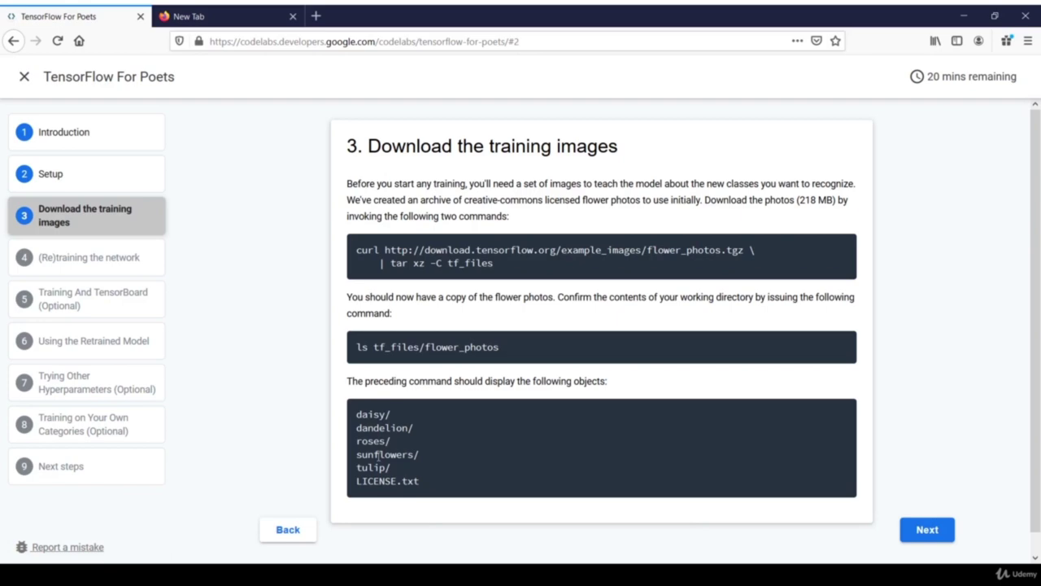
- Open the (Re)training the network section and examine the MobileNet resolution and size options and the IMAGE_SIZE and ARCHITECTURE variables
left_click(104, 268)
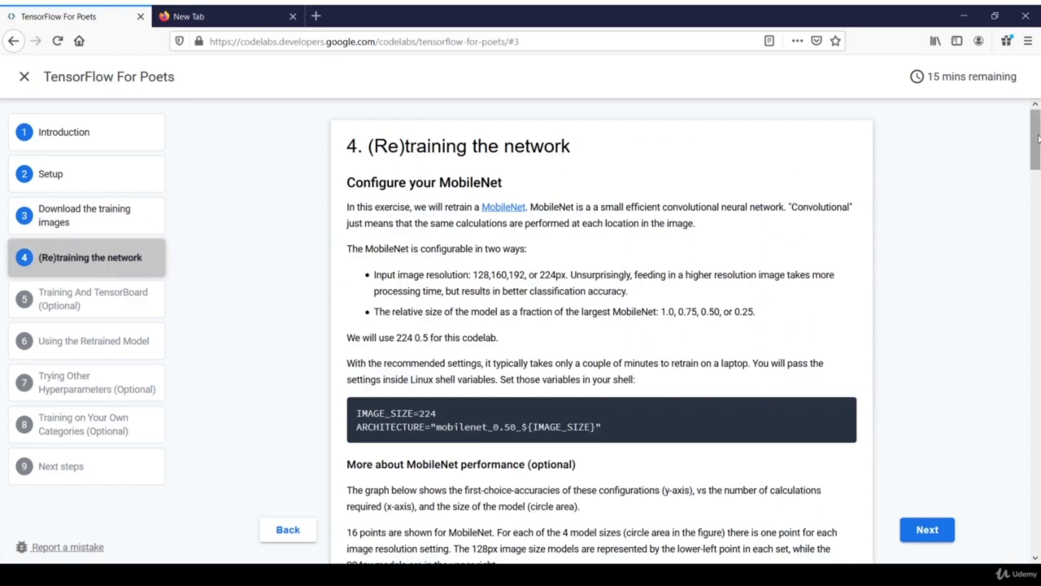
mouse_move(1036, 140)
left_mouse_down()
mouse_move(1037, 149)
mouse_move(1037, 137)
left_mouse_up()
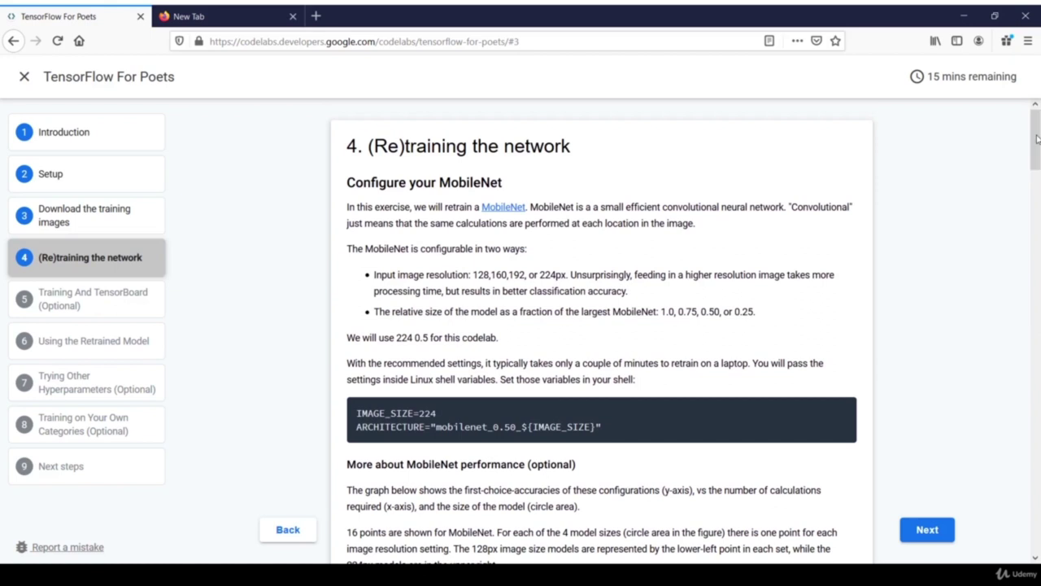
left_click_drag(445, 206, 533, 205)
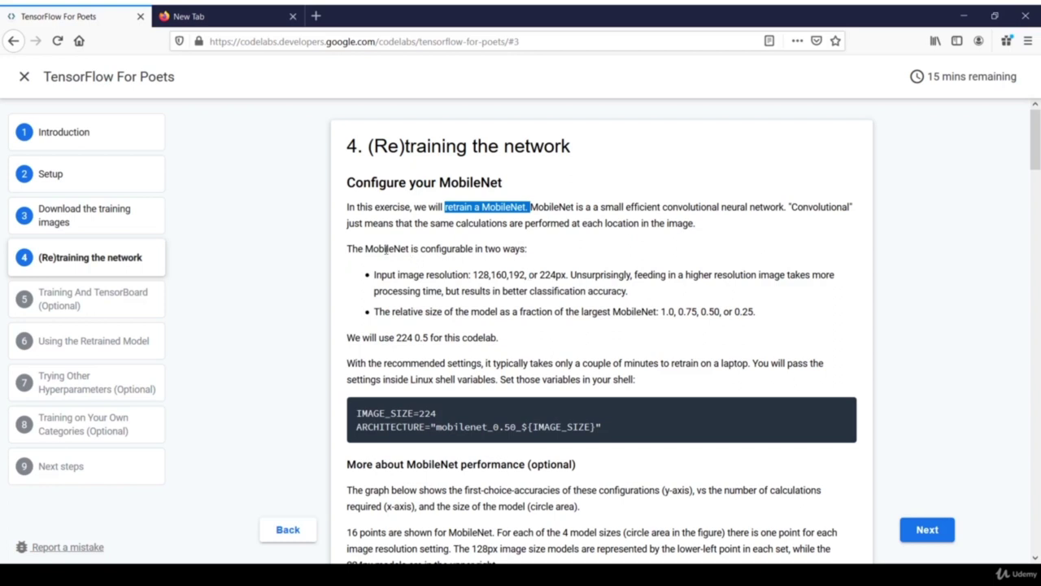
left_click_drag(368, 248, 514, 249)
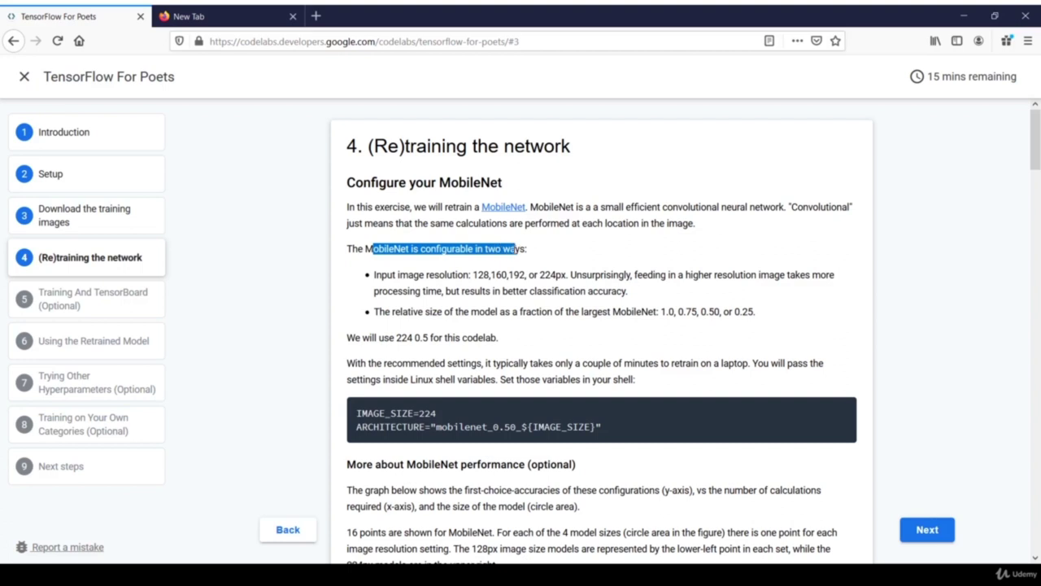
left_click_drag(474, 274, 494, 274)
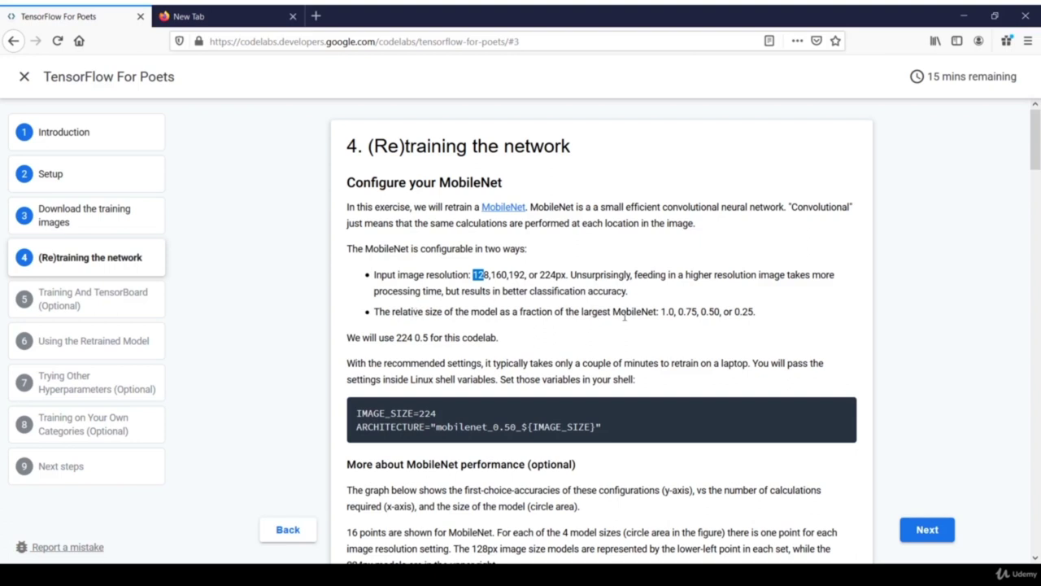
left_click(707, 335)
scroll(707, 335, "down", 2)
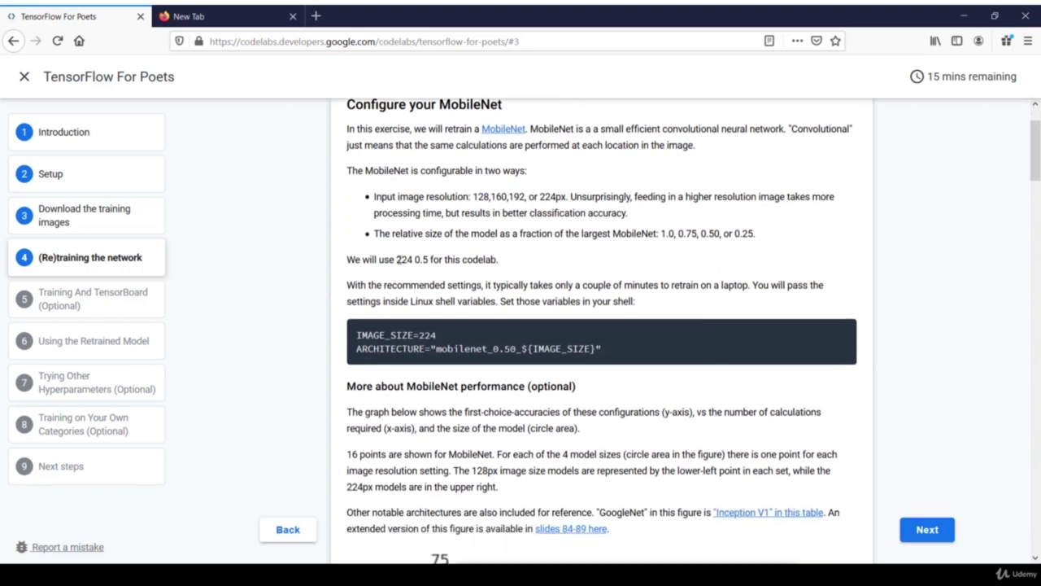
double_click(403, 259)
left_click(417, 258)
left_click_drag(357, 334, 608, 353)
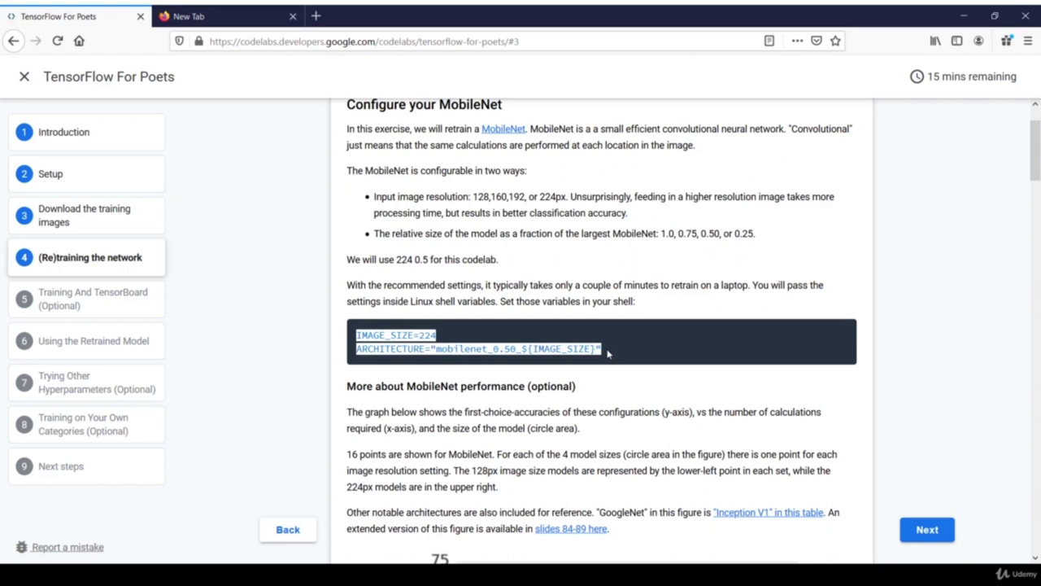
left_click(613, 436)
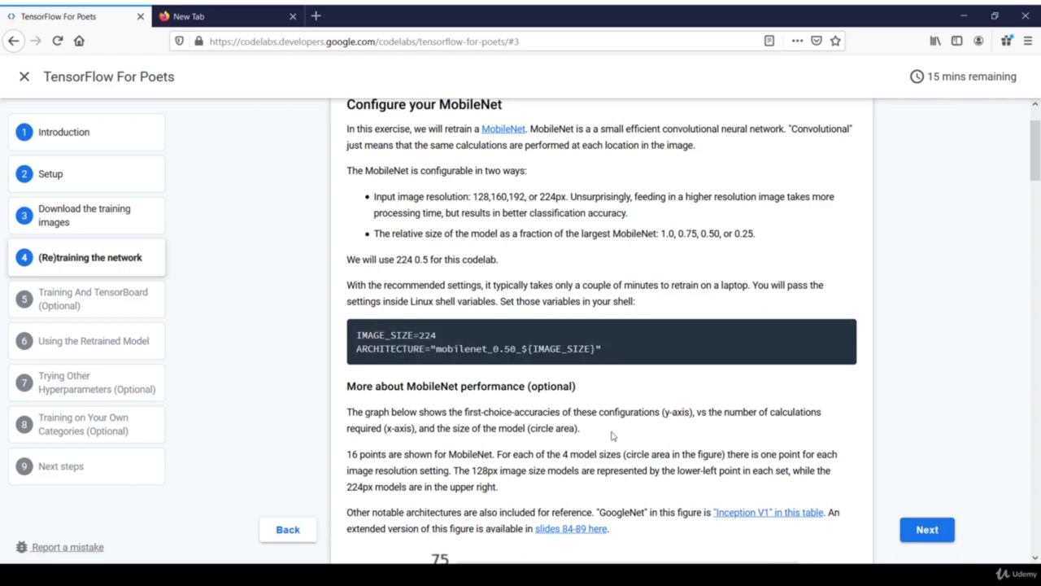
- Examine the MobileNet performance notes and the graph comparing it with AlexNet, GoogleNet and VGG 16
scroll(613, 436, "down", 3)
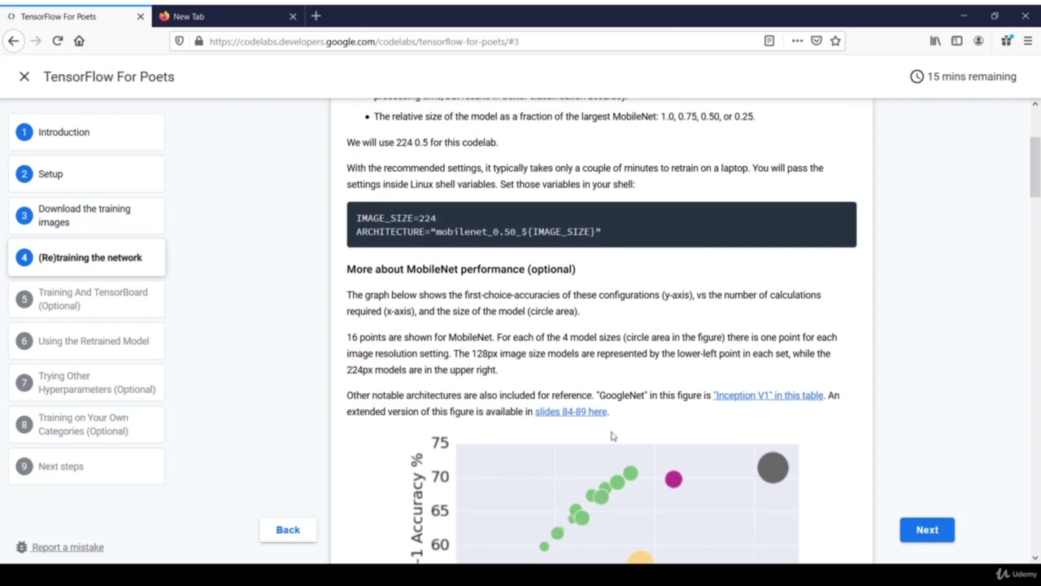
scroll(613, 436, "down", 1)
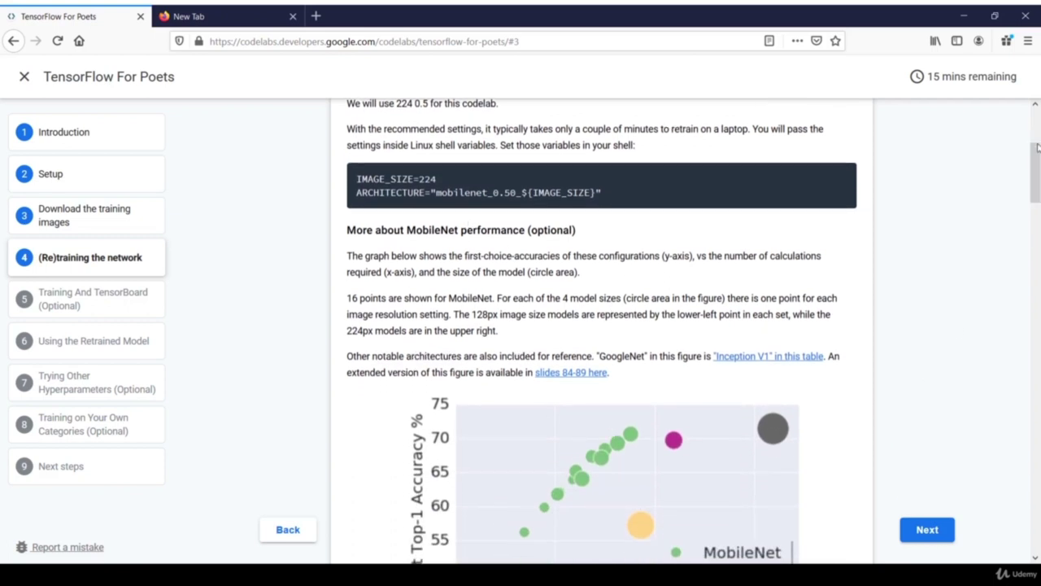
left_click_drag(1037, 147, 1037, 178)
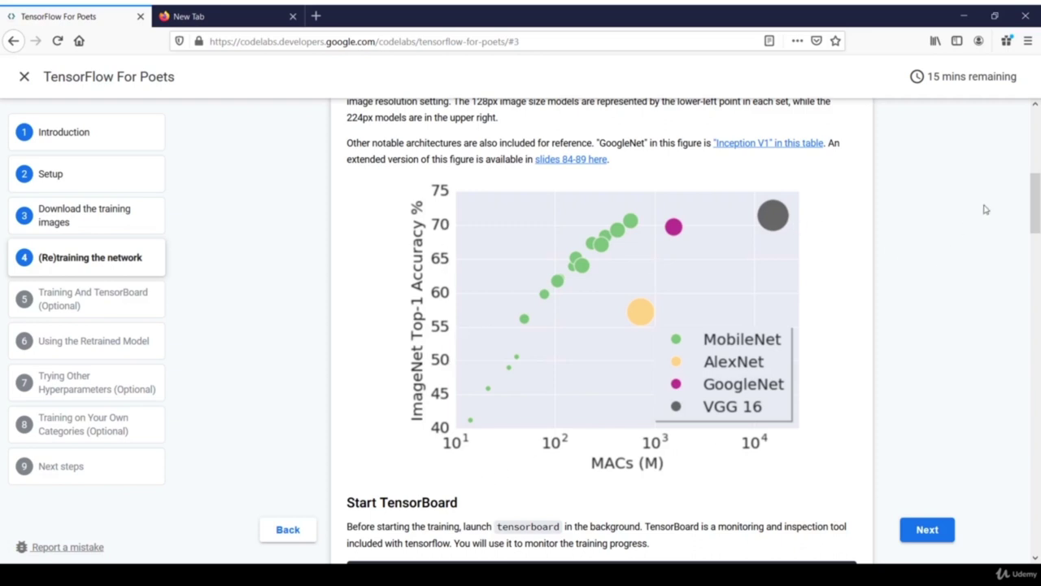
- Review the Start TensorBoard instructions with the tensorboard launch command
left_click_drag(1036, 203, 1035, 258)
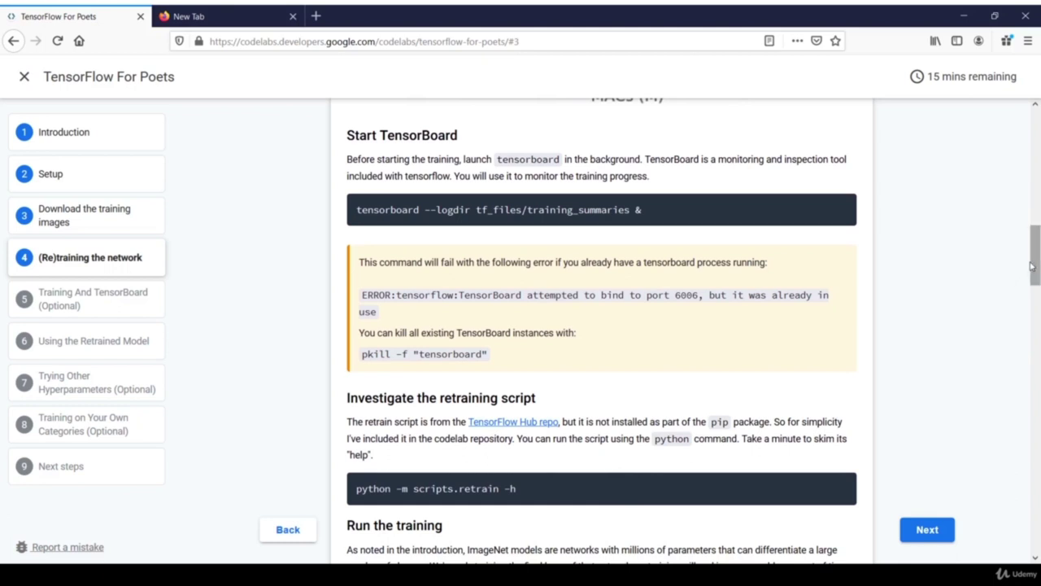
left_click_drag(1036, 259, 1036, 263)
left_click_drag(360, 186, 1040, 207)
- Examine the scripts.retrain training command, checking its architecture option against the ARCHITECTURE variable and highlighting the number of training steps
left_click_drag(1036, 244, 1036, 272)
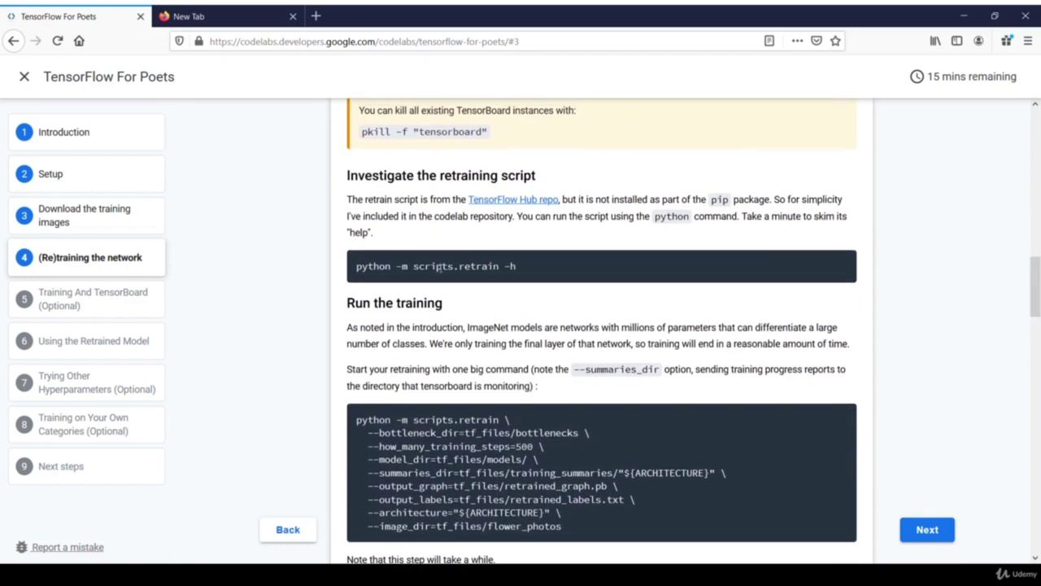
left_click_drag(459, 267, 498, 267)
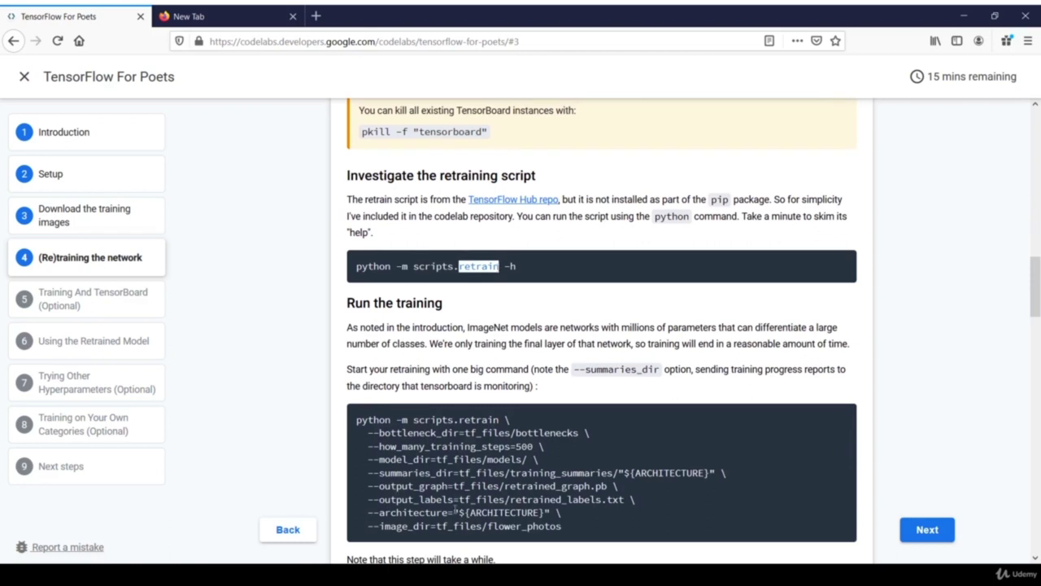
left_click(418, 525)
left_click_drag(497, 559, 561, 513)
left_click(450, 512)
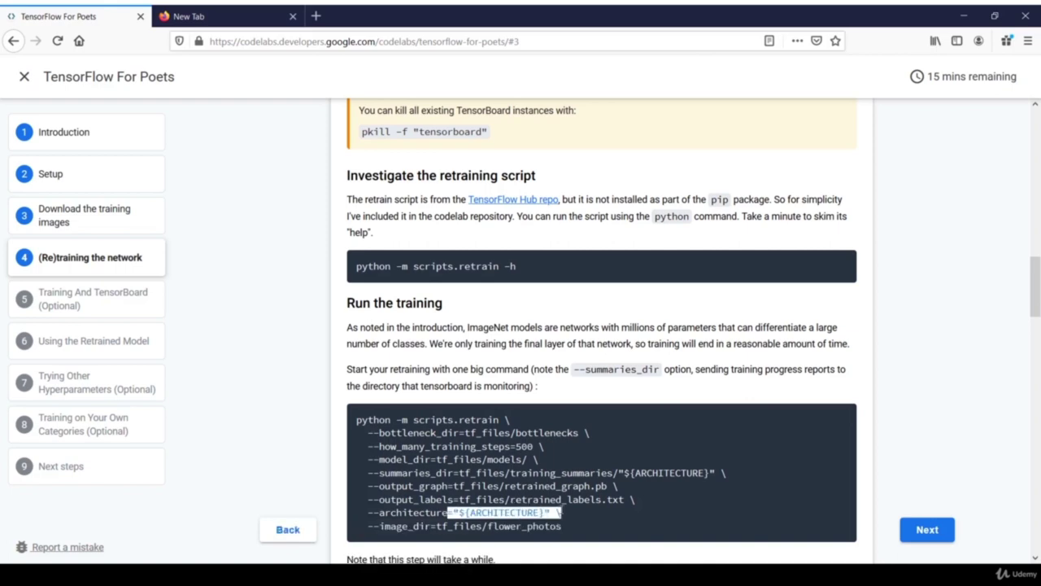
left_click_drag(1034, 290, 1036, 179)
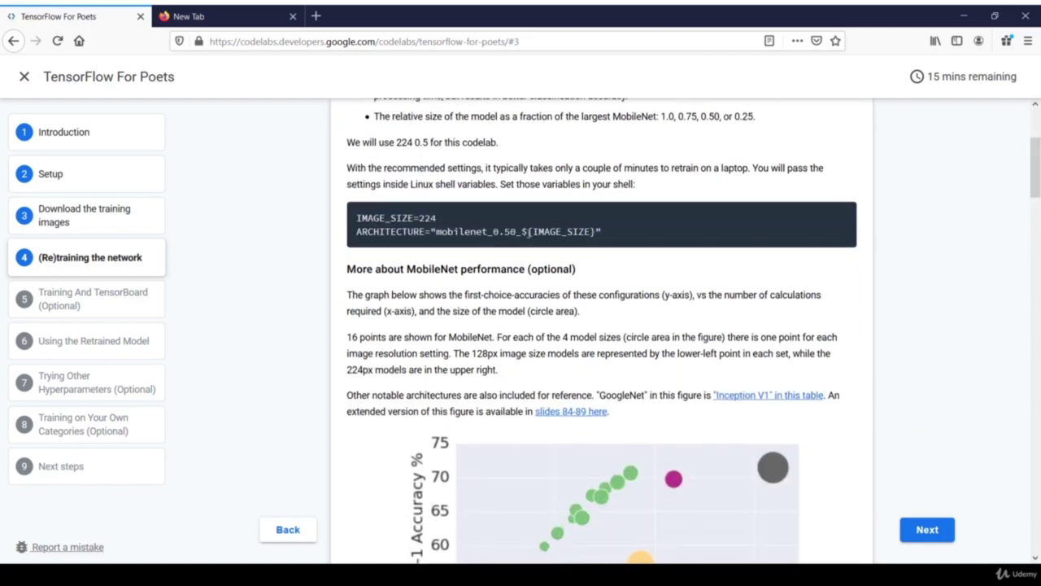
left_click_drag(1035, 171, 1037, 320)
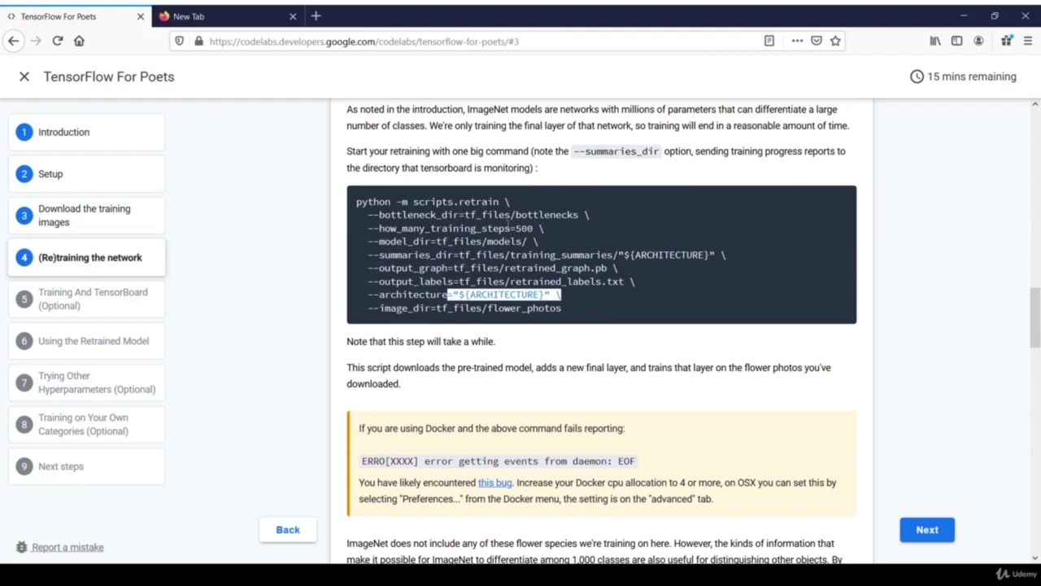
left_click_drag(510, 229, 533, 229)
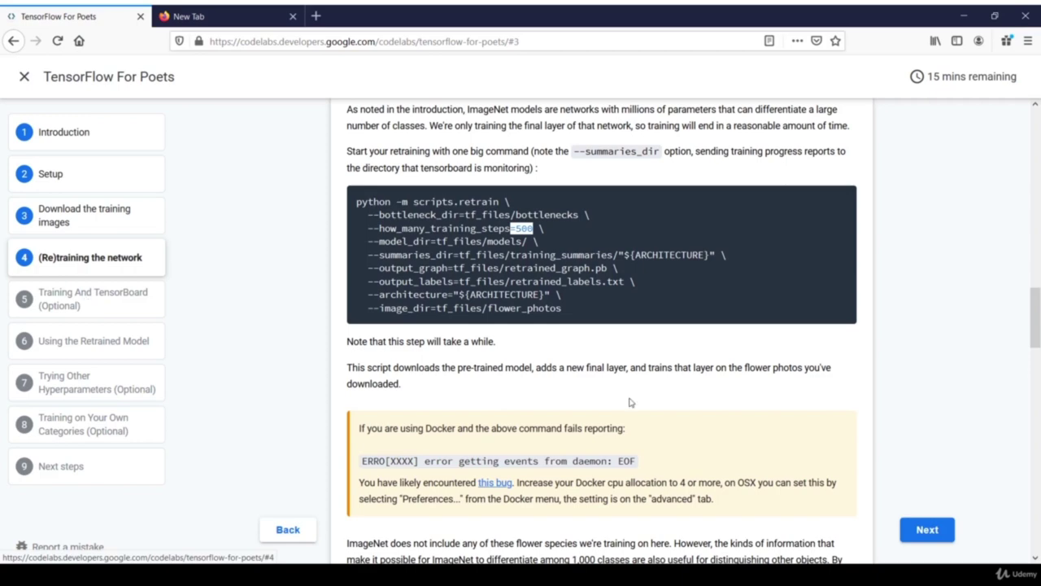
- Read the More about Bottlenecks section at 120% page zoom, highlighting the text on stacked and pre-trained ImageNet layers
left_click_drag(1035, 334, 1038, 456)
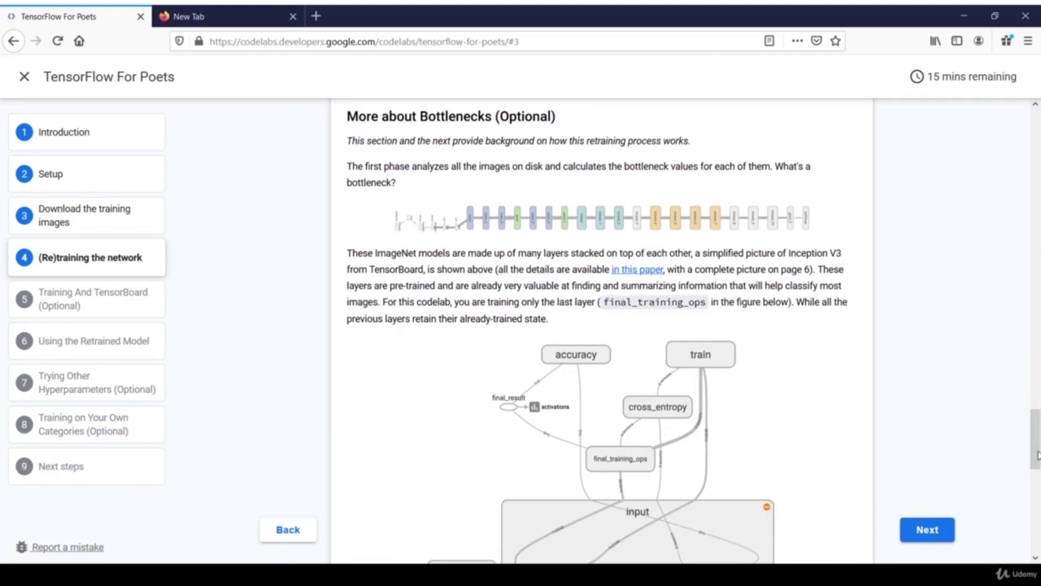
left_click_drag(379, 118, 494, 122)
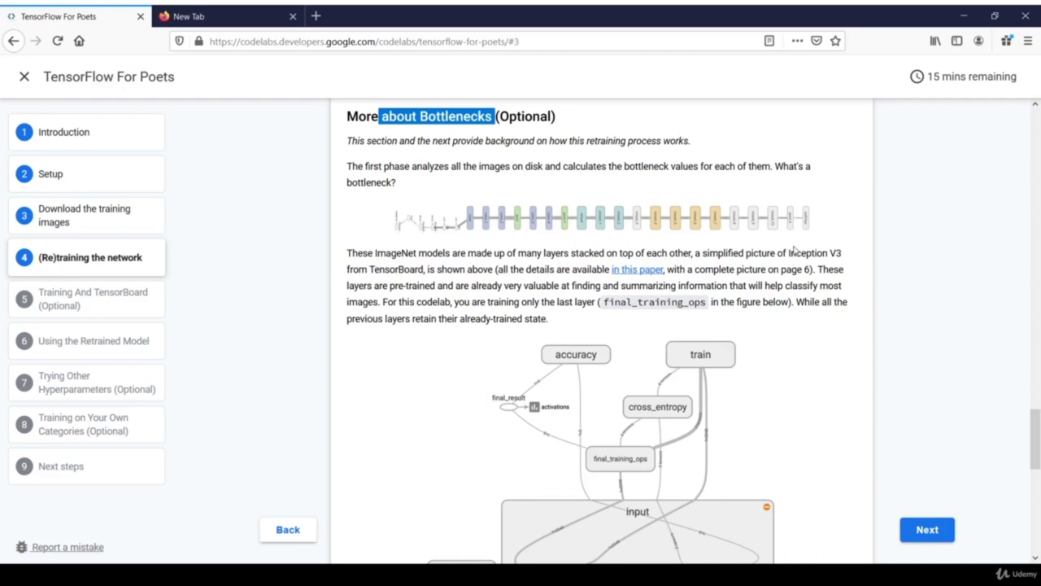
key("ctrl+plus")
key("ctrl+plus")
key("ctrl+plus")
key("ctrl+plus")
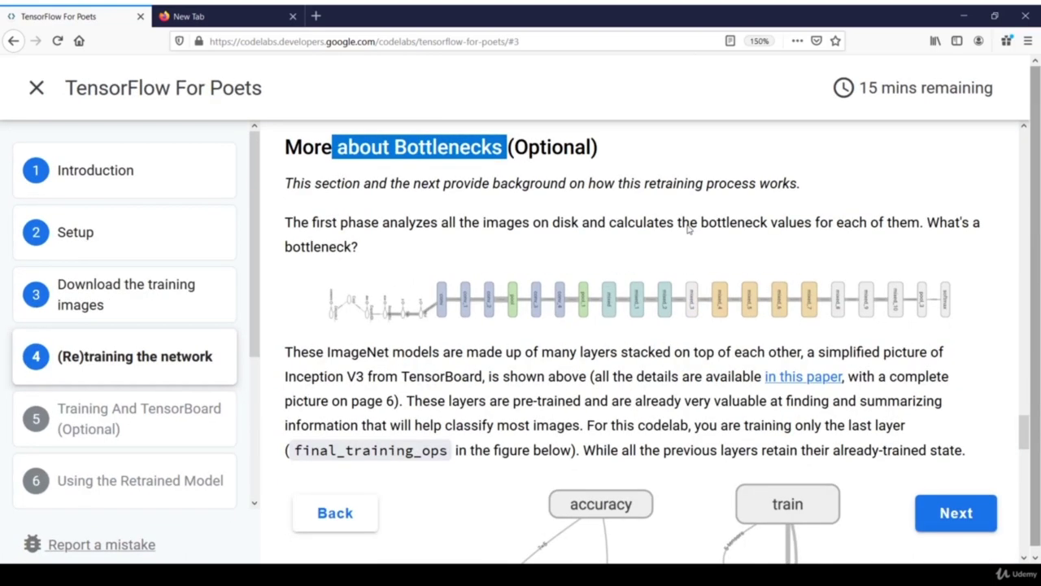
key("ctrl+plus")
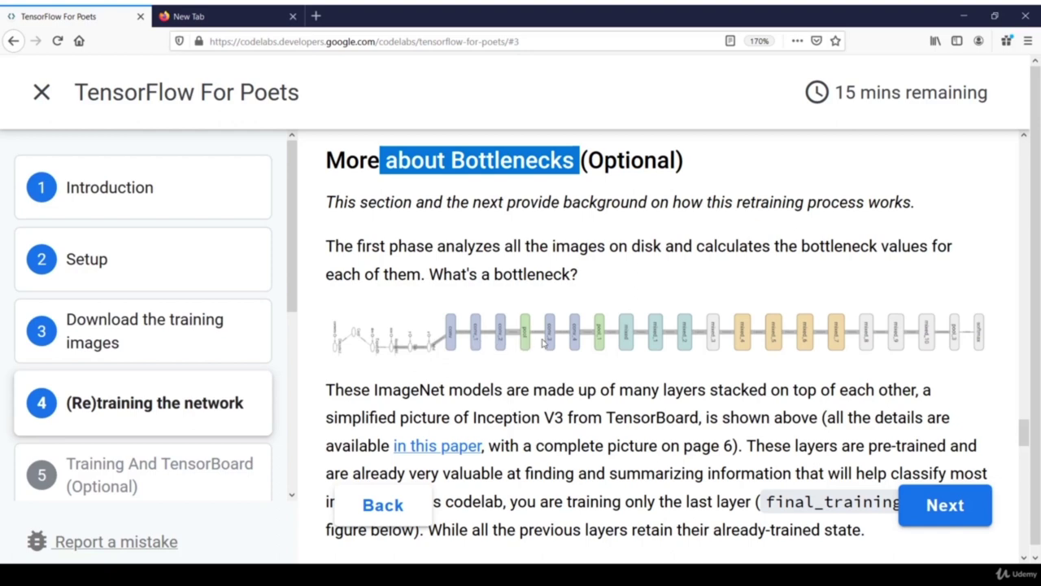
key("ctrl+minus")
key("ctrl+minus")
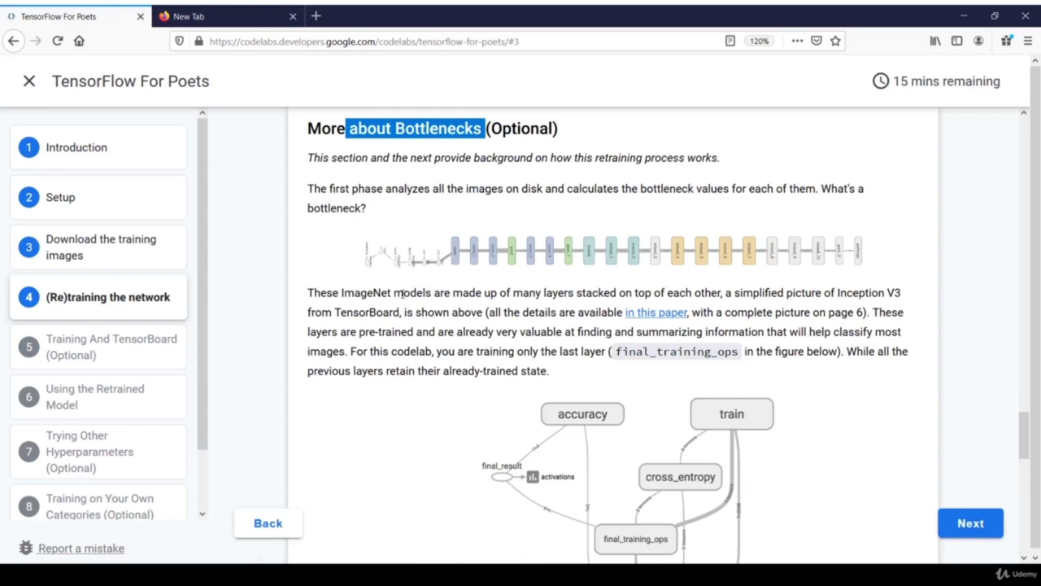
left_click_drag(564, 293, 716, 293)
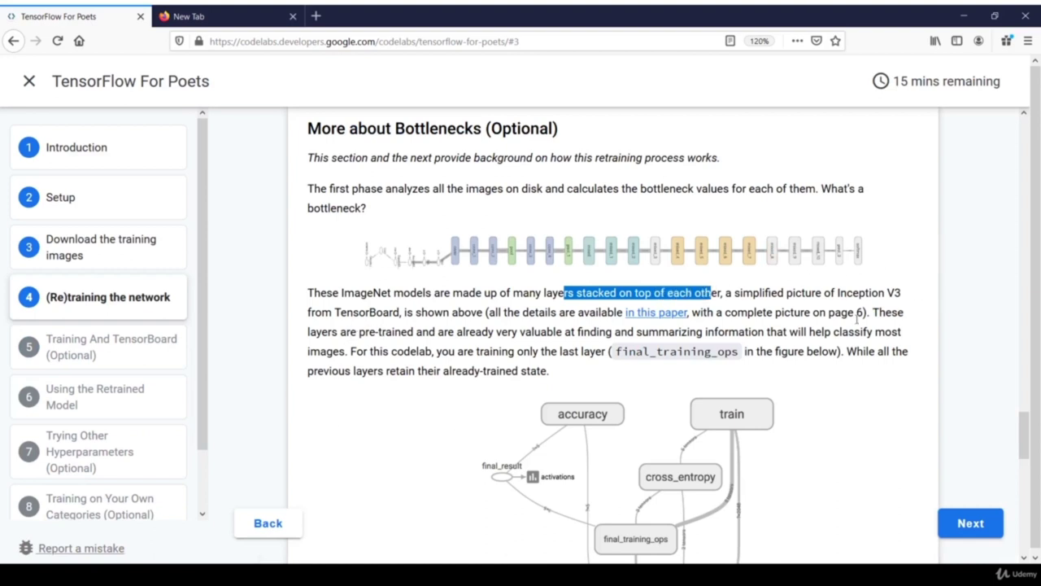
left_click_drag(320, 332, 788, 332)
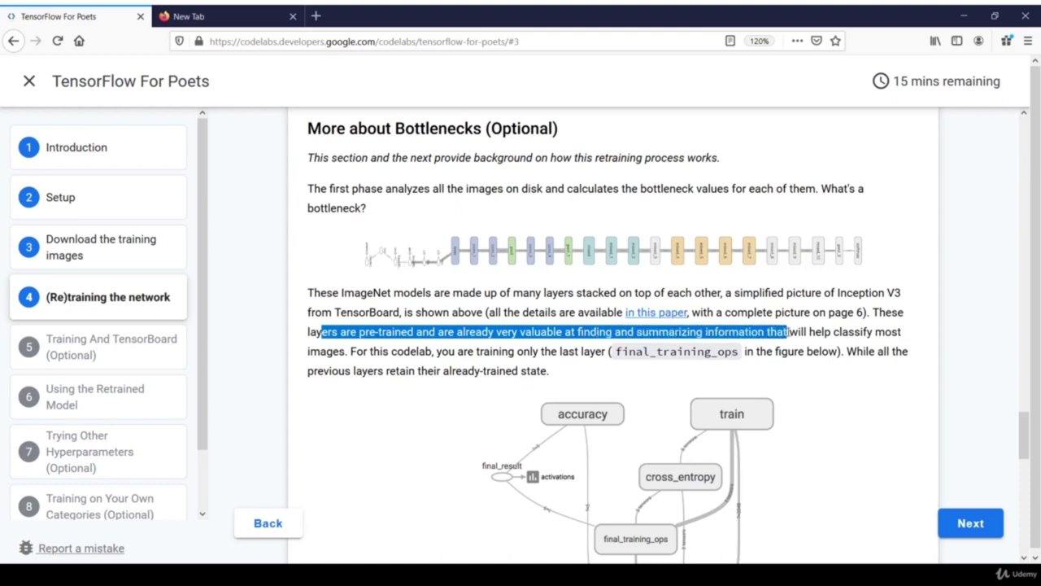